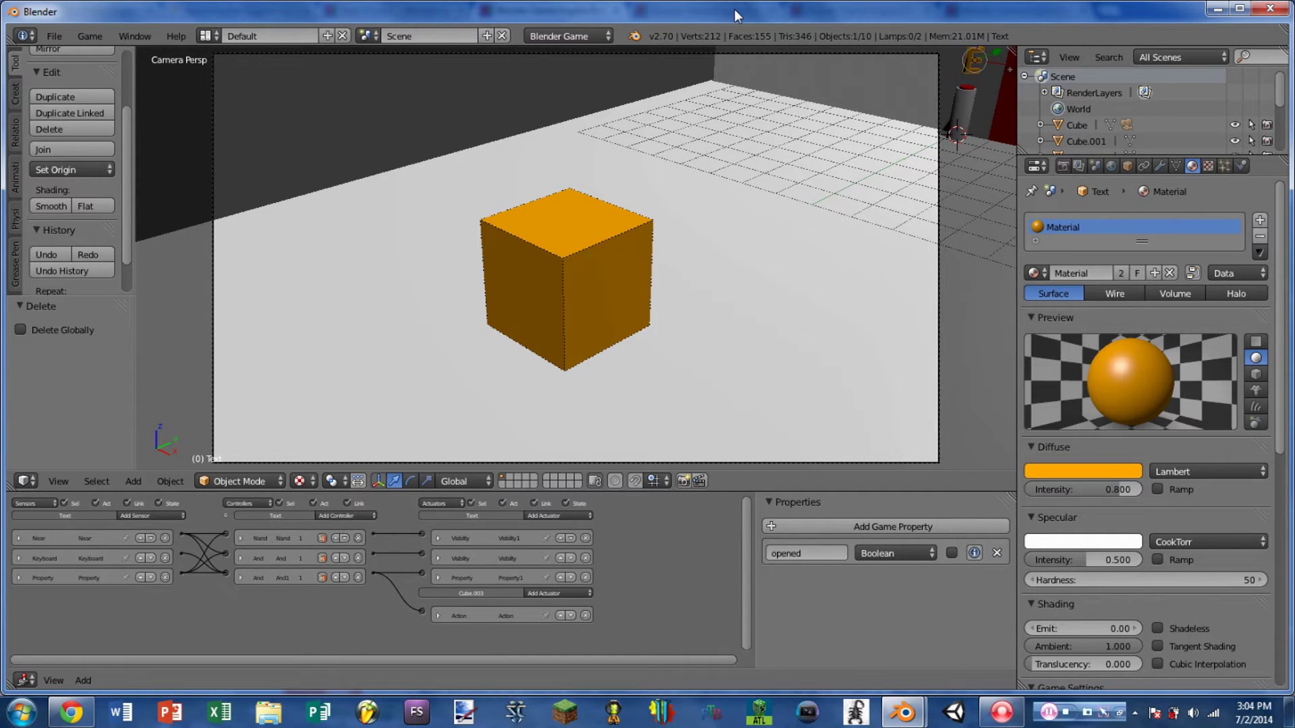
Play-test the game, pressing E at the button to lower the red door, then stop
{"action": "key", "text": "p"}
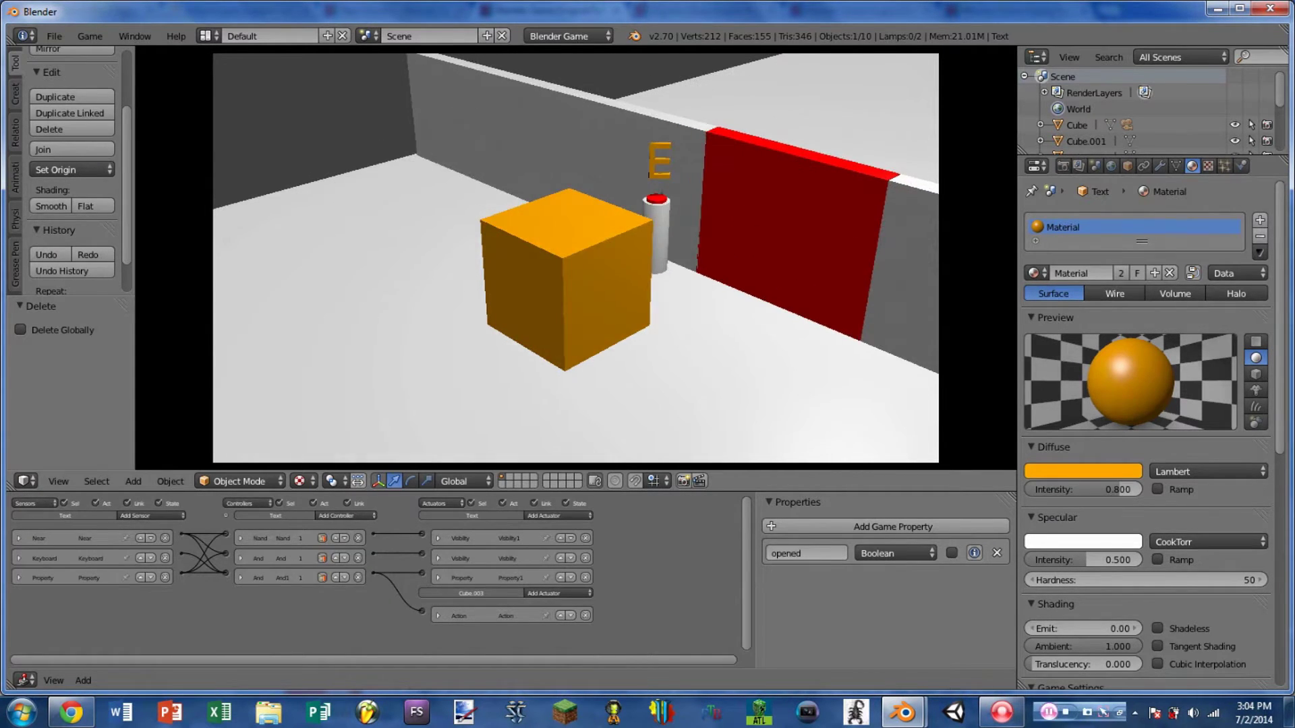
{"action": "key", "text": "e"}
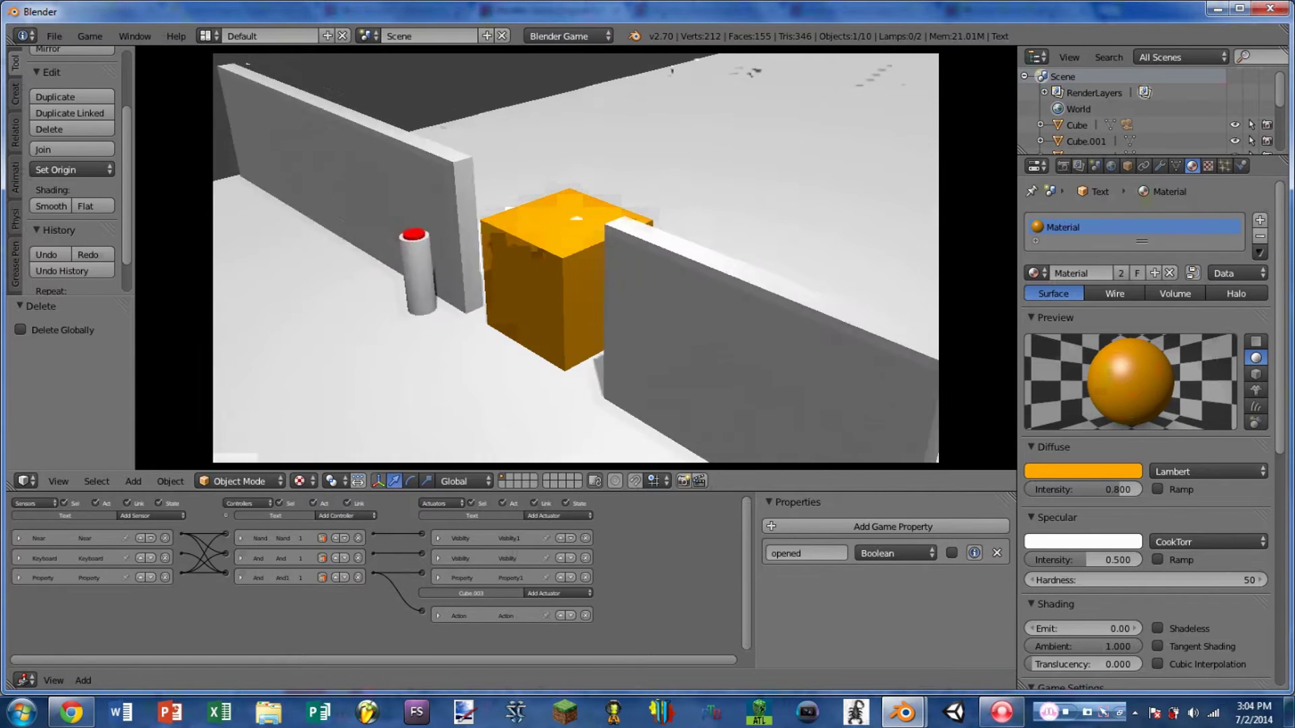
{"action": "key", "text": "Escape"}
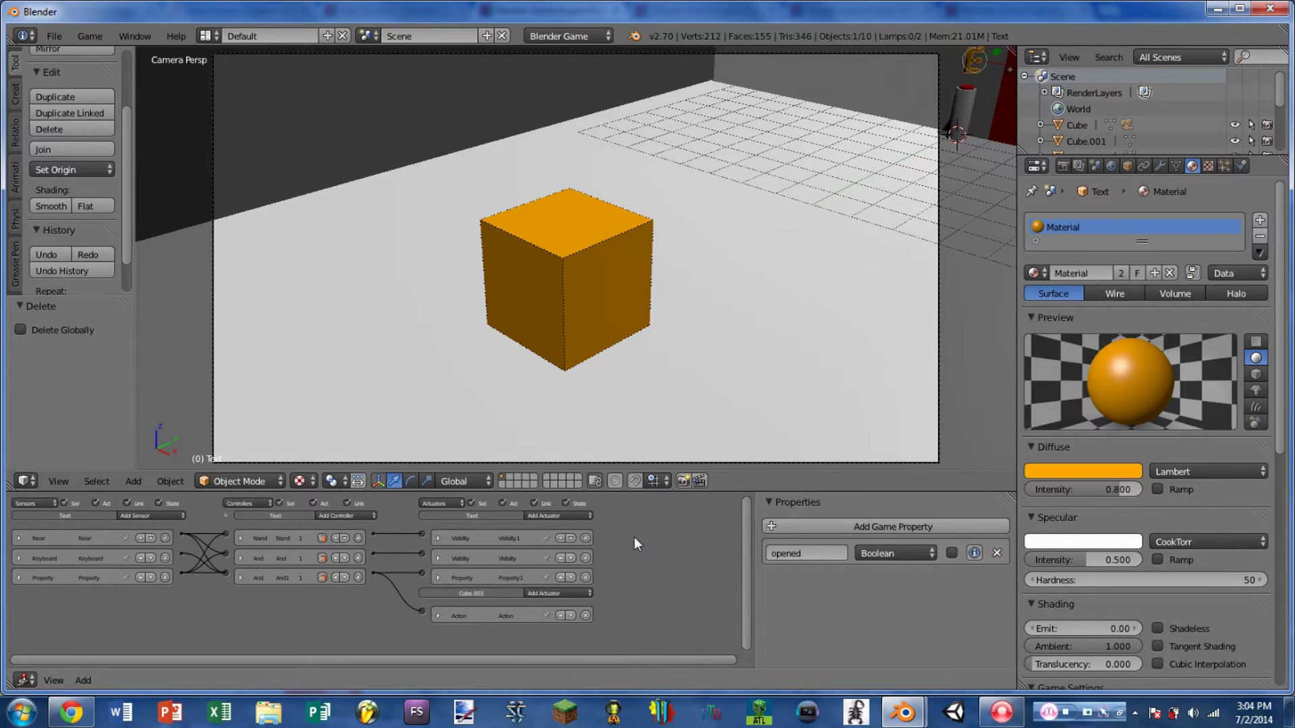
Maximize and zoom the logic editor, expanding and collapsing the Near, Keyboard and Property sensors
{"action": "key", "text": "ctrl+Up"}
{"action": "scroll", "coordinate": [97, 148], "scroll_direction": "up", "scroll_amount": 5}
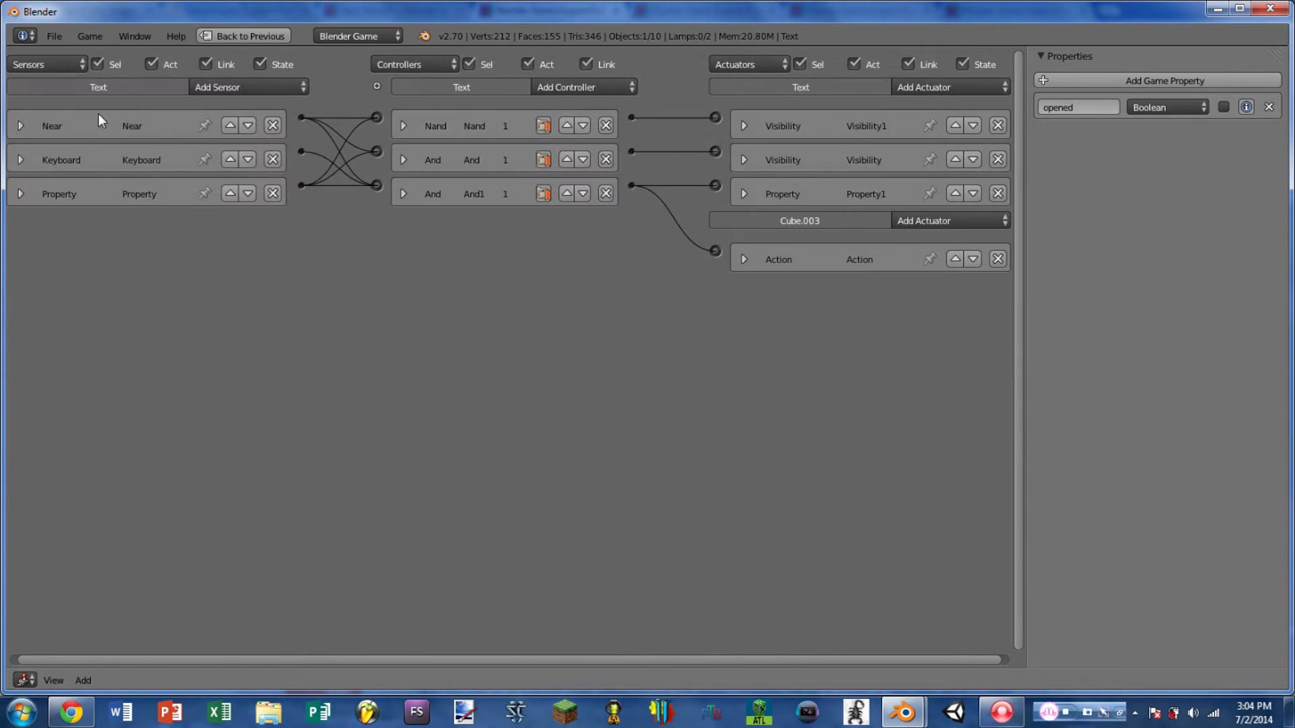
{"action": "left_click", "coordinate": [38, 159]}
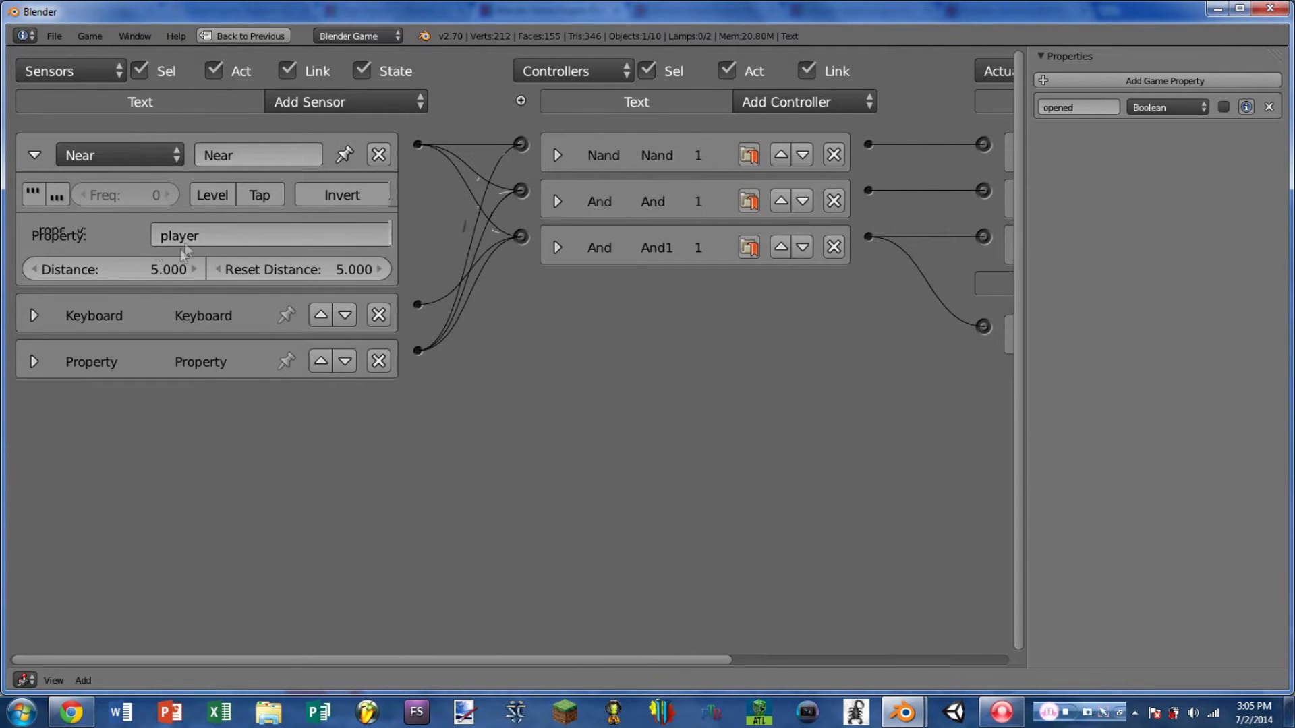
{"action": "left_click", "coordinate": [33, 155]}
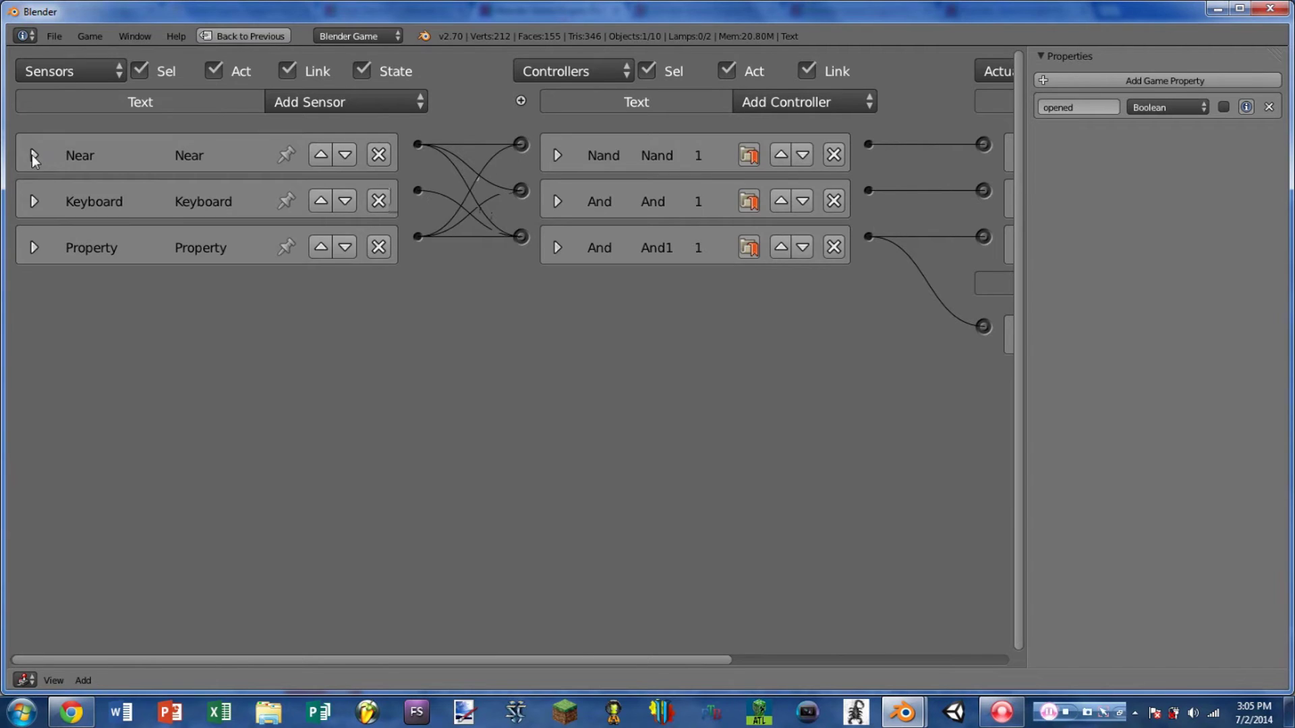
{"action": "left_click", "coordinate": [33, 201]}
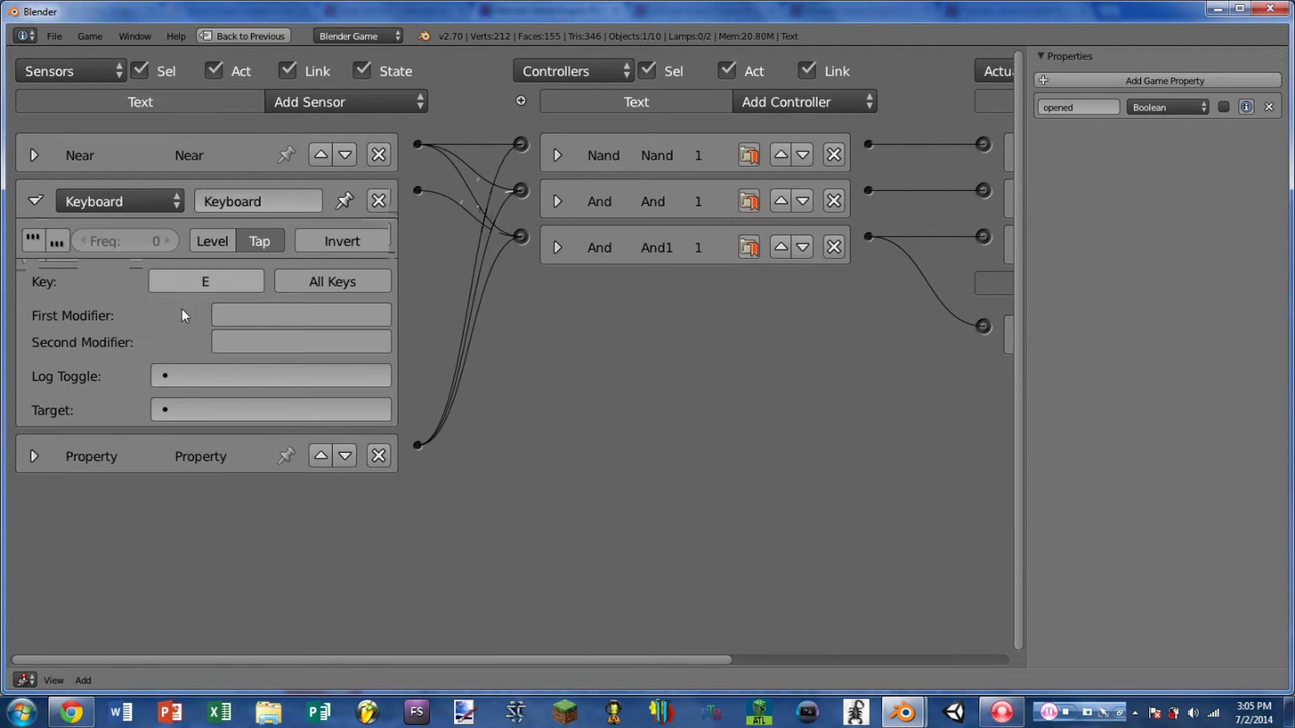
{"action": "left_click", "coordinate": [33, 201]}
{"action": "left_click", "coordinate": [33, 247]}
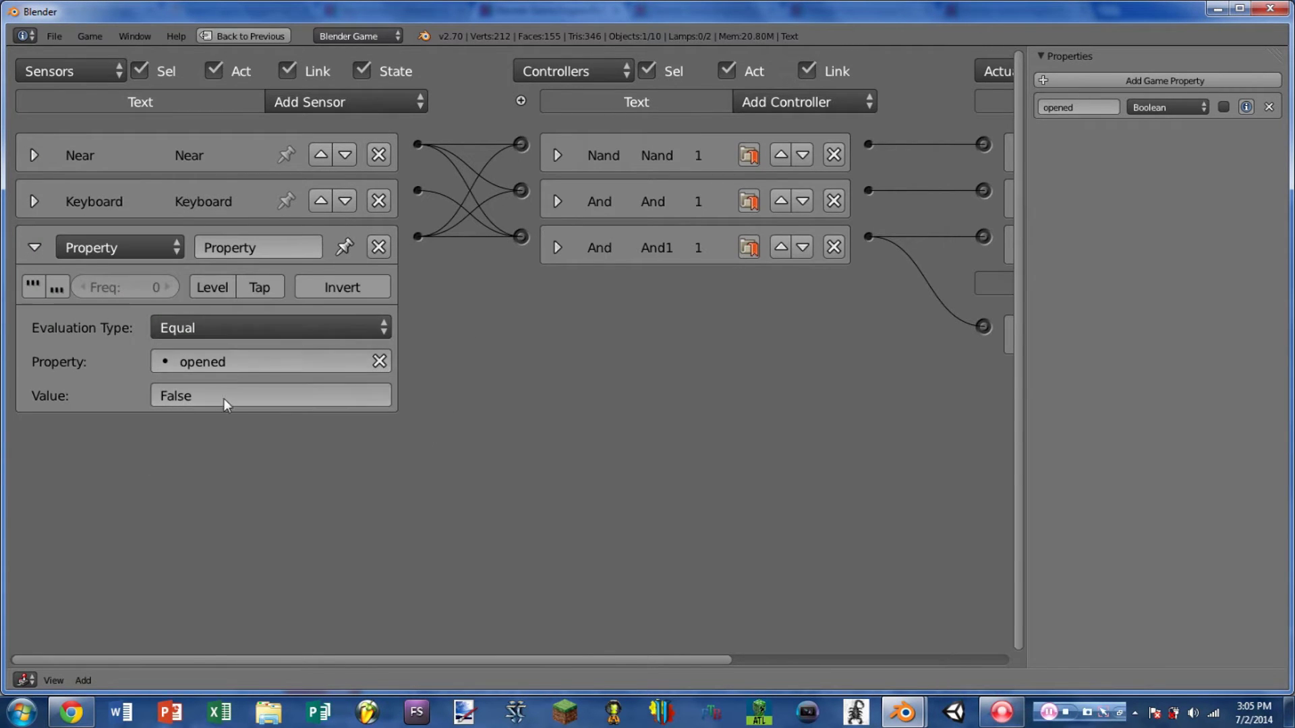
{"action": "left_click", "coordinate": [35, 247]}
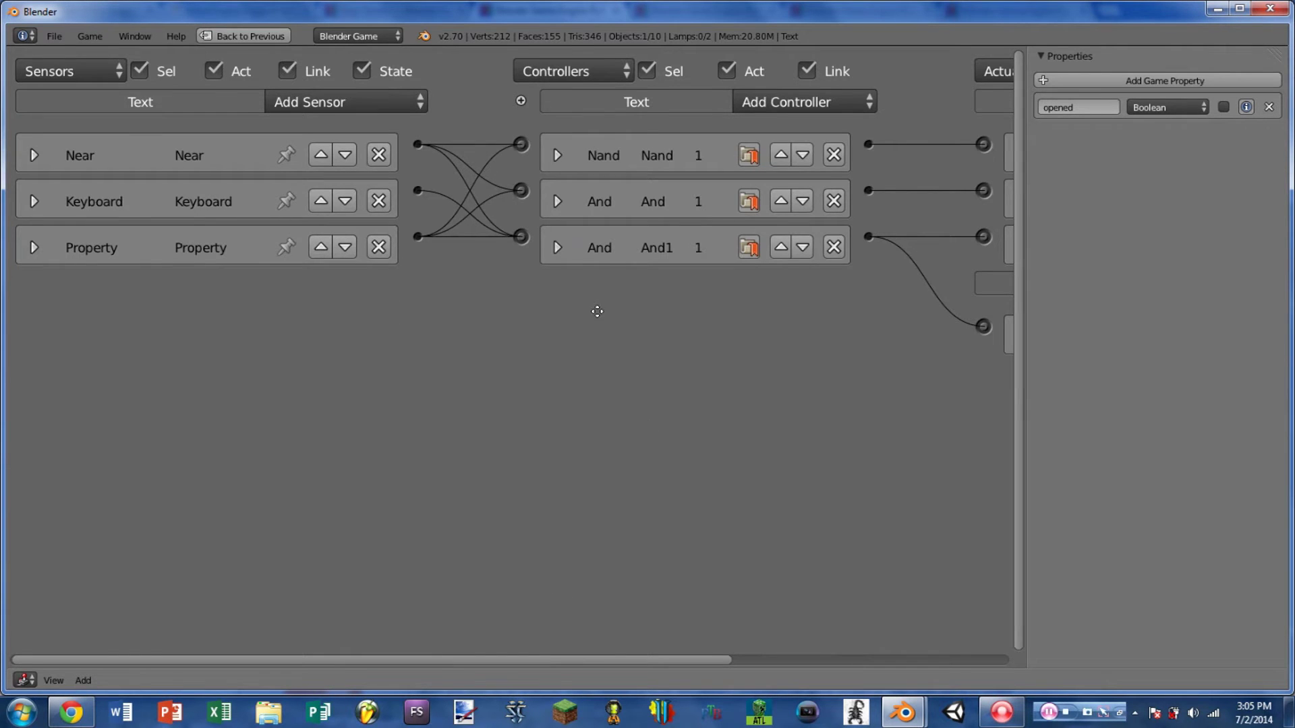
Pan the logic editor sideways to review the sensor, controller and actuator wiring
{"action": "scroll", "coordinate": [417, 153], "scroll_direction": "right", "scroll_amount": 5, "text": "ctrl"}
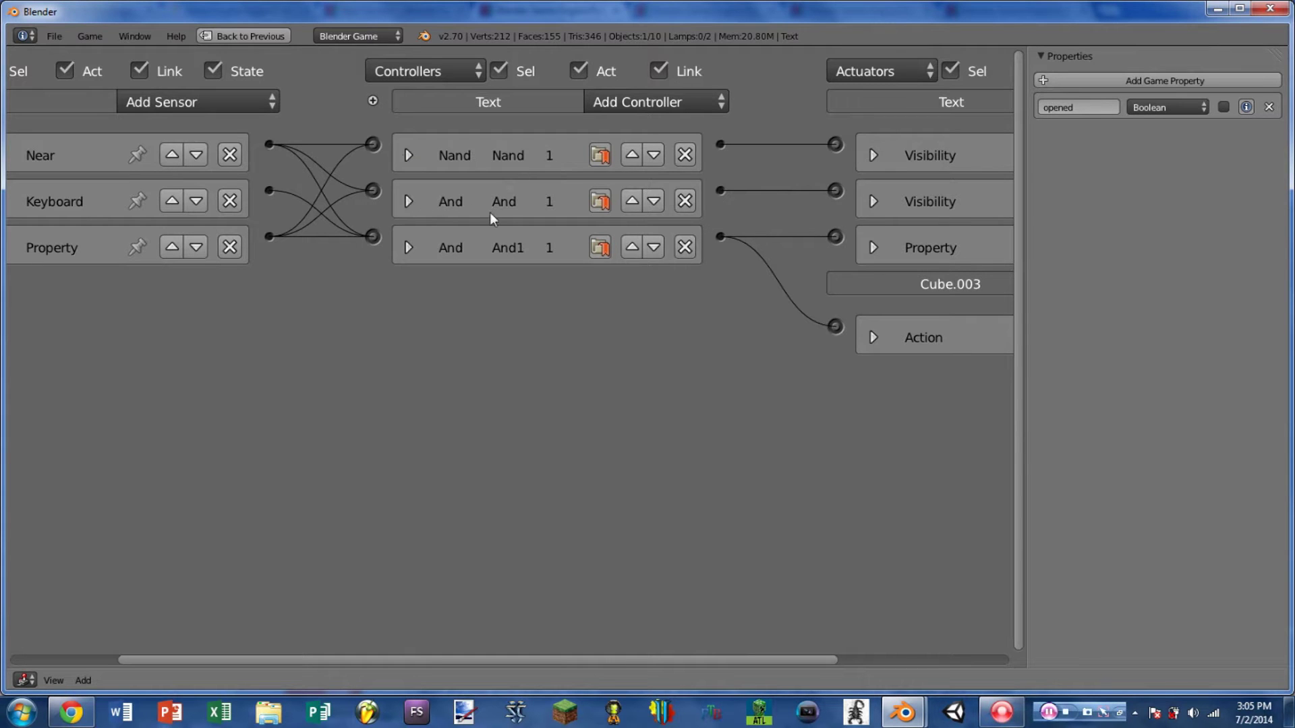
{"action": "scroll", "coordinate": [575, 284], "scroll_direction": "left", "scroll_amount": 5, "text": "ctrl"}
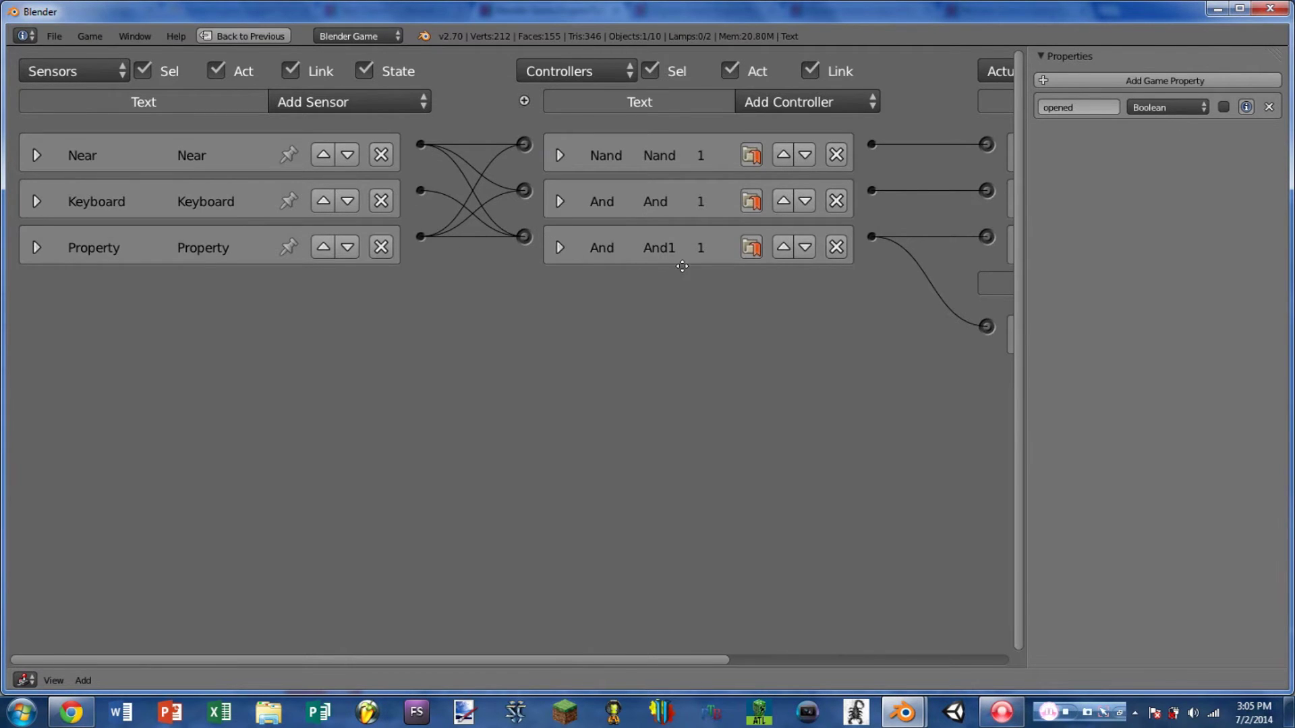
{"action": "scroll", "coordinate": [674, 259], "scroll_direction": "right", "scroll_amount": 8, "text": "ctrl"}
{"action": "scroll", "coordinate": [653, 261], "scroll_direction": "left", "scroll_amount": 8, "text": "ctrl"}
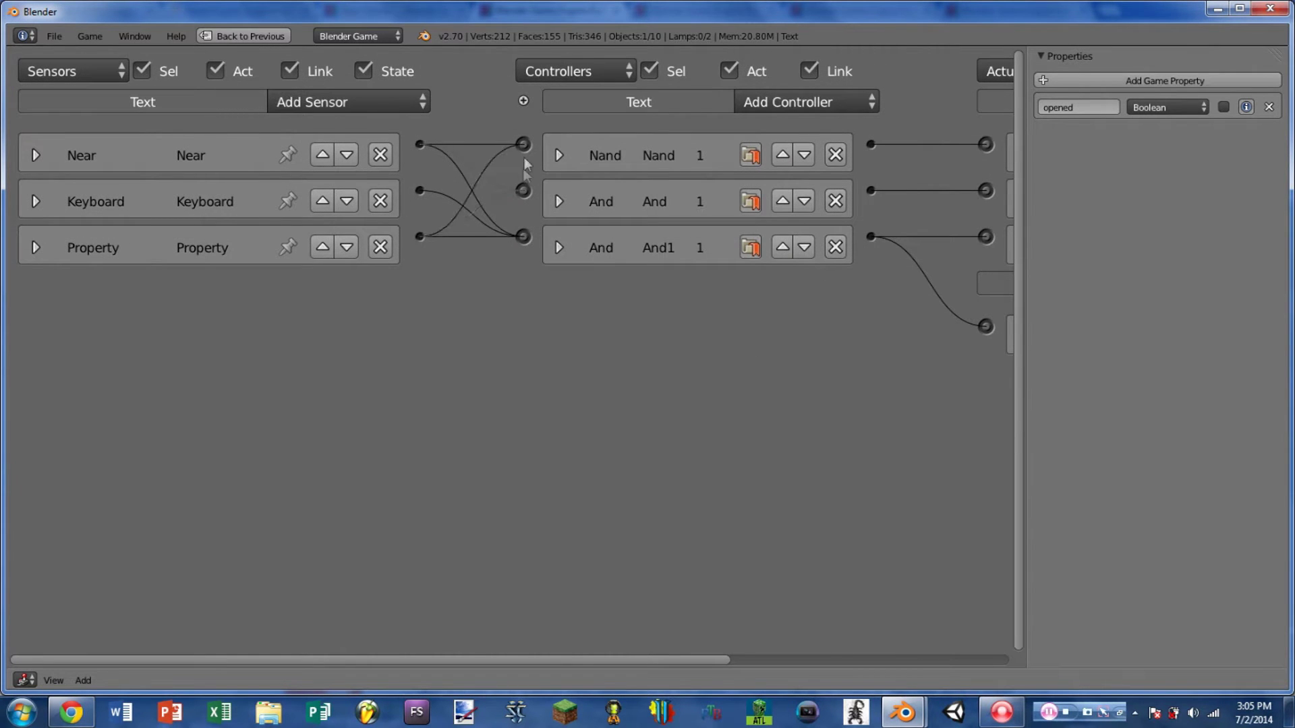
{"action": "scroll", "coordinate": [962, 364], "scroll_direction": "right", "scroll_amount": 8, "text": "ctrl"}
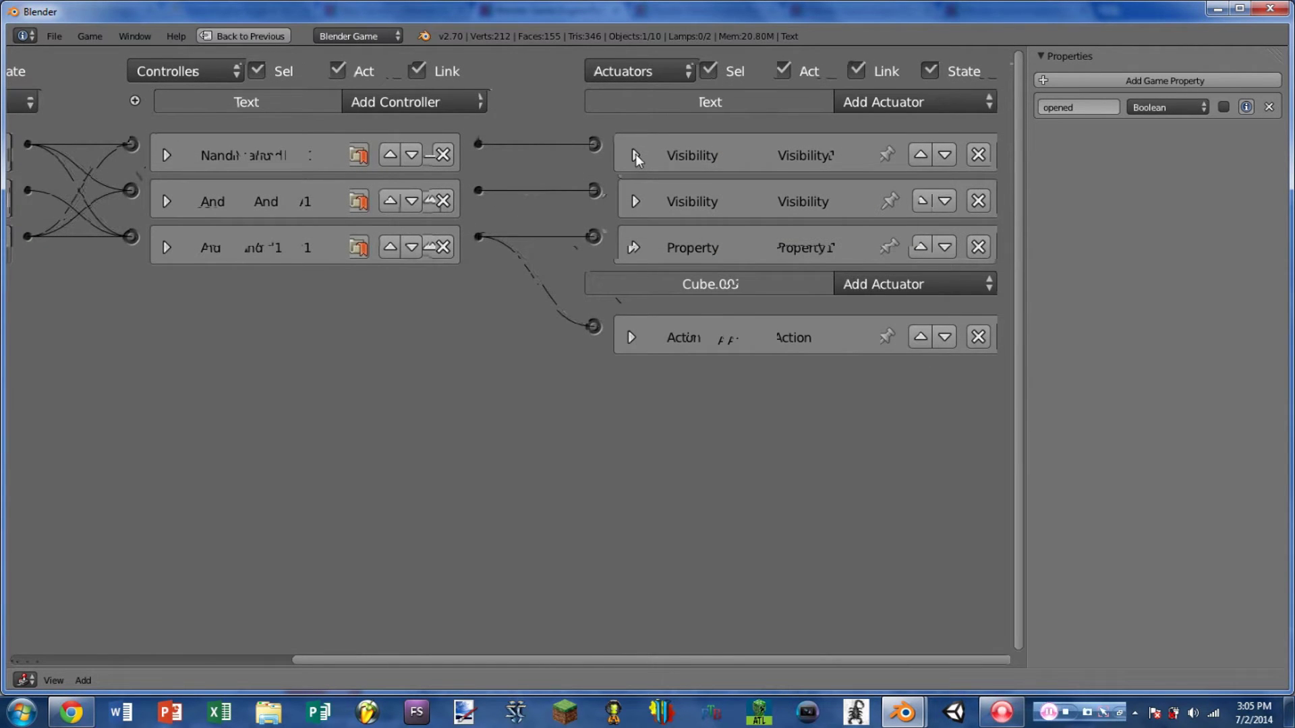
{"action": "left_click", "coordinate": [636, 154]}
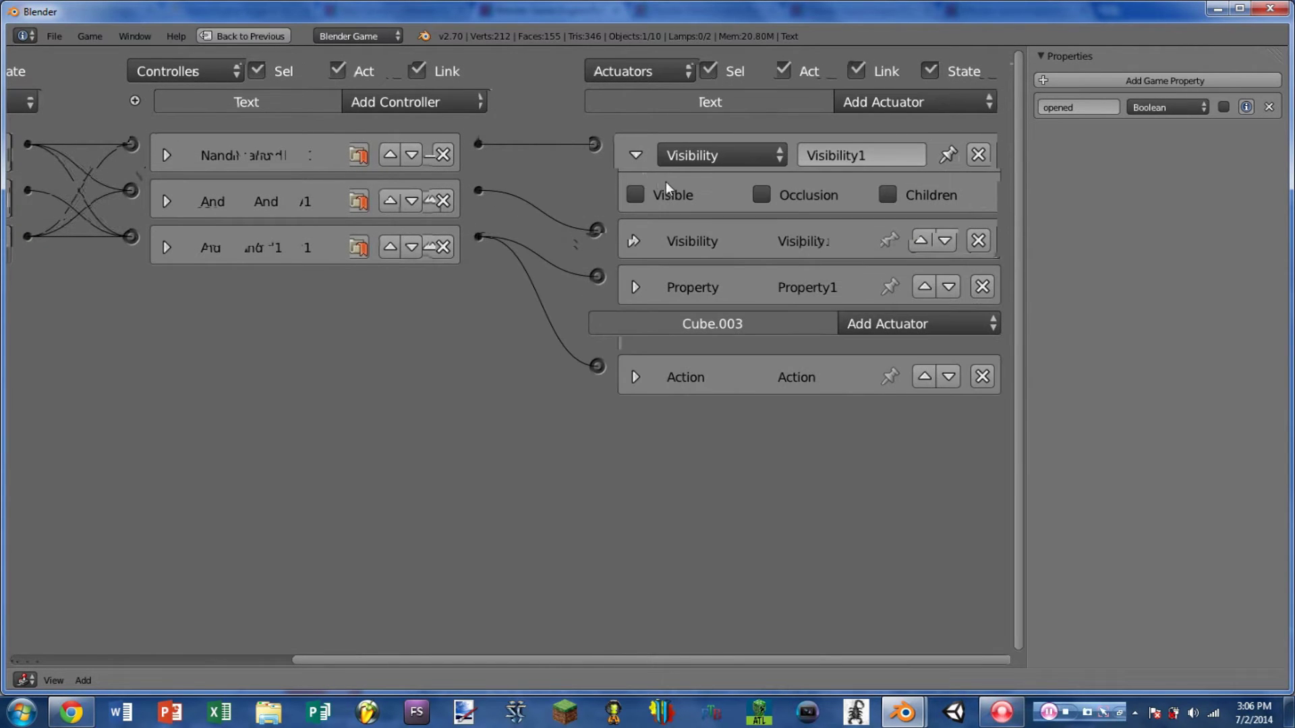
{"action": "left_click", "coordinate": [636, 154]}
{"action": "left_click", "coordinate": [636, 202]}
{"action": "left_click", "coordinate": [641, 211]}
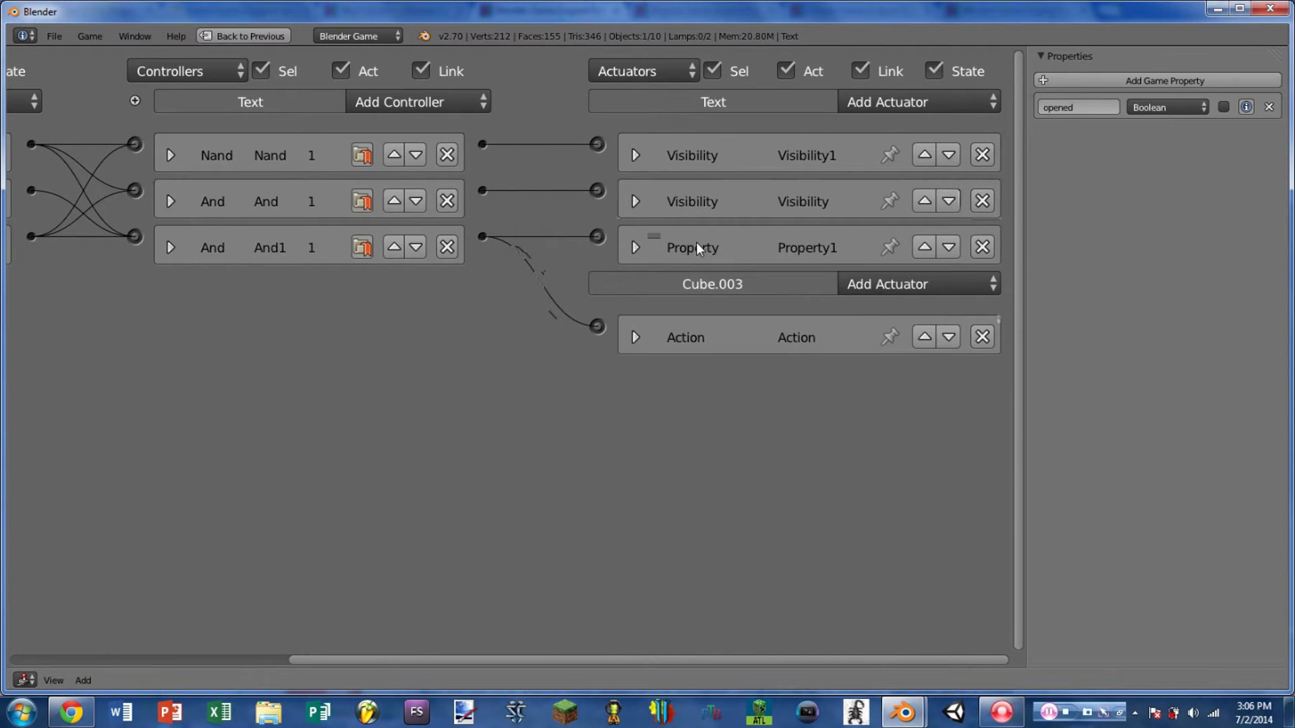
{"action": "left_click", "coordinate": [636, 246]}
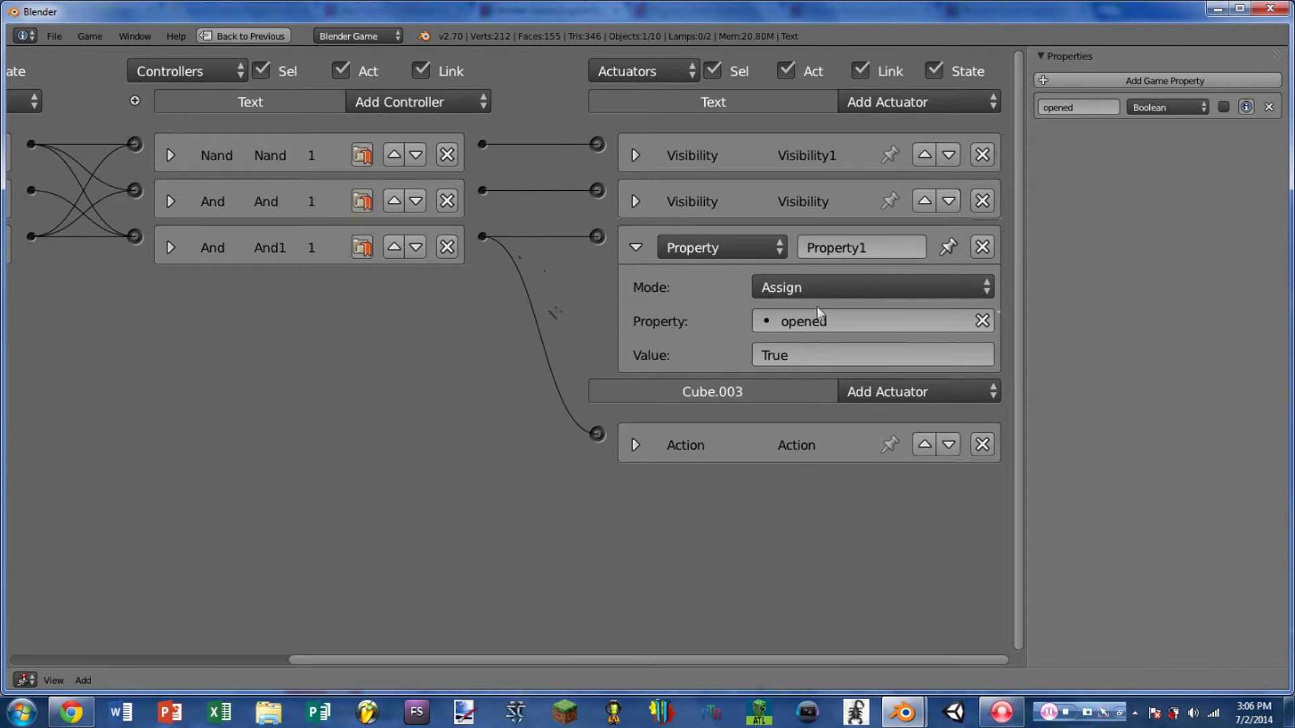
{"action": "left_click", "coordinate": [635, 247]}
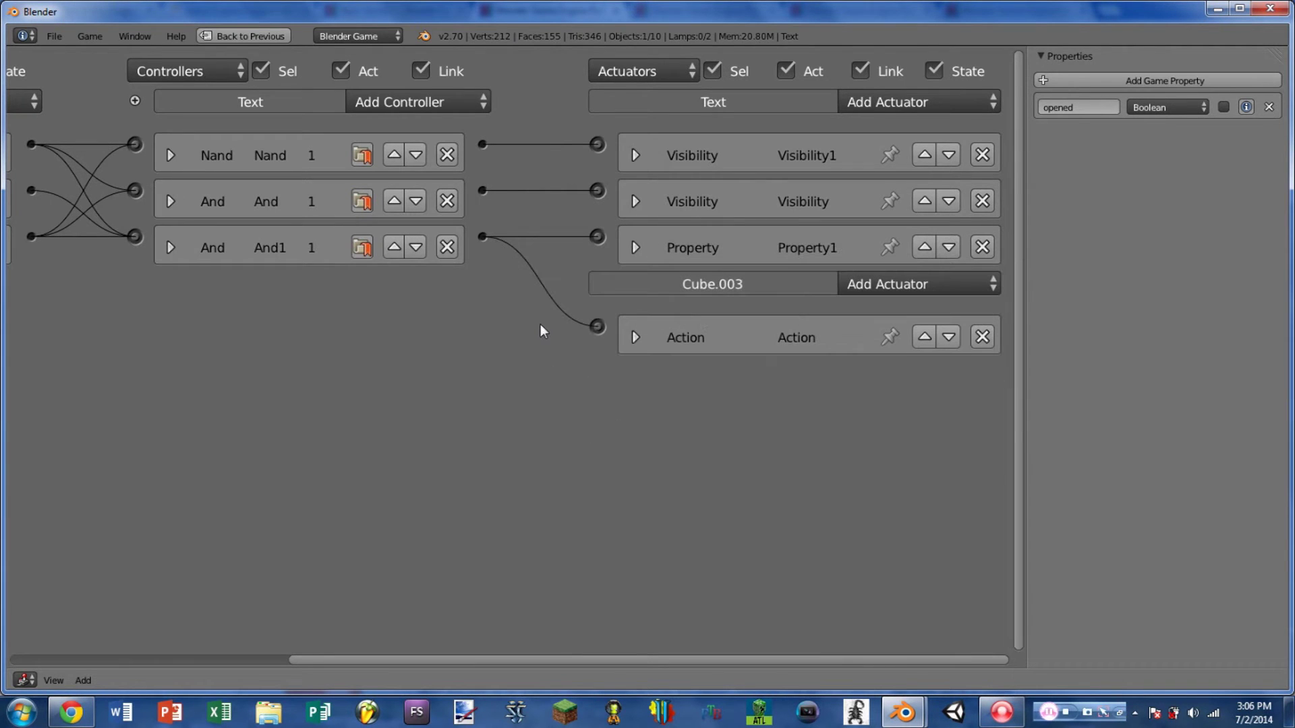
{"action": "left_click", "coordinate": [633, 337]}
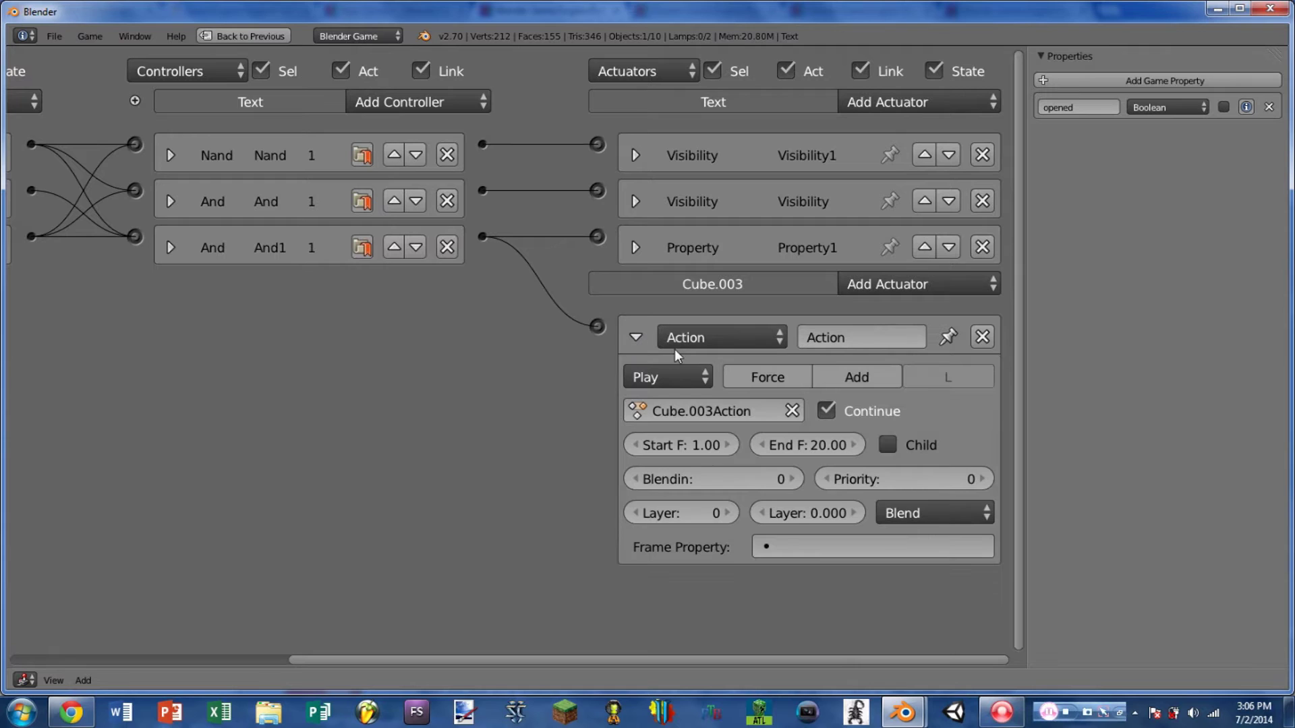
{"action": "left_click", "coordinate": [635, 337]}
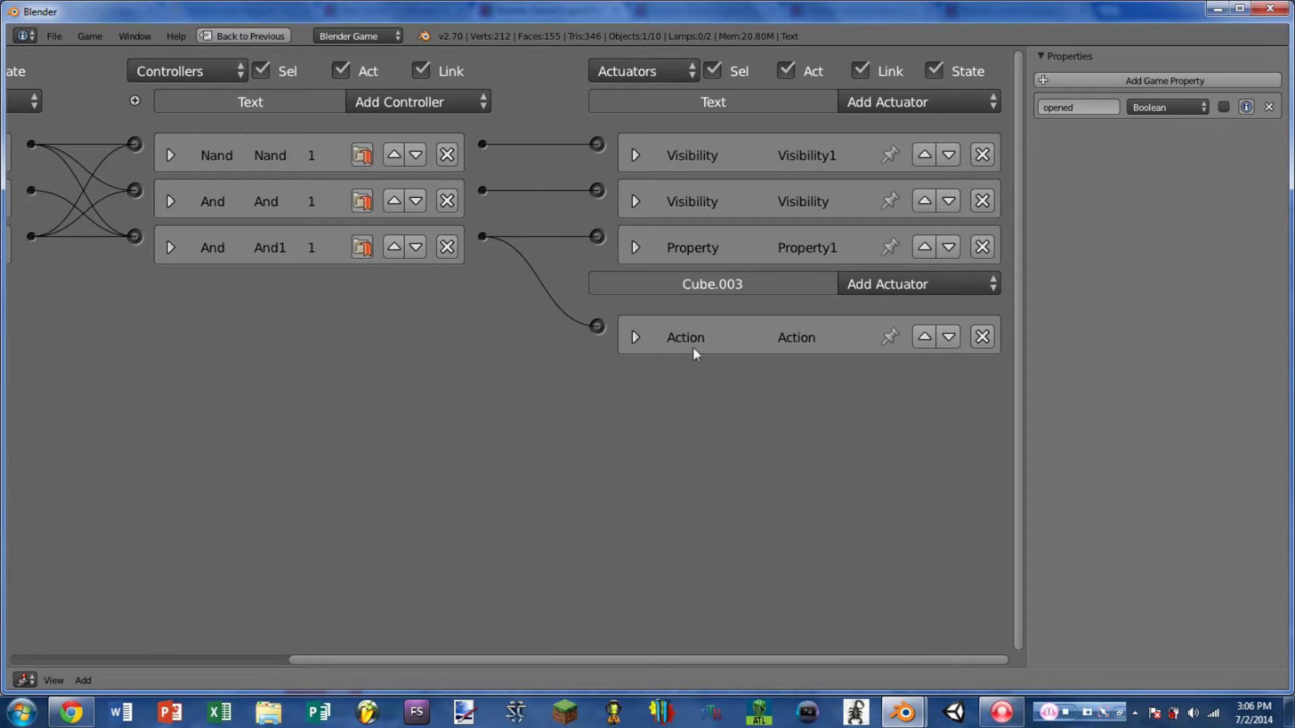
{"action": "middle_click_drag", "start_coordinate": [419, 353], "coordinate": [799, 378]}
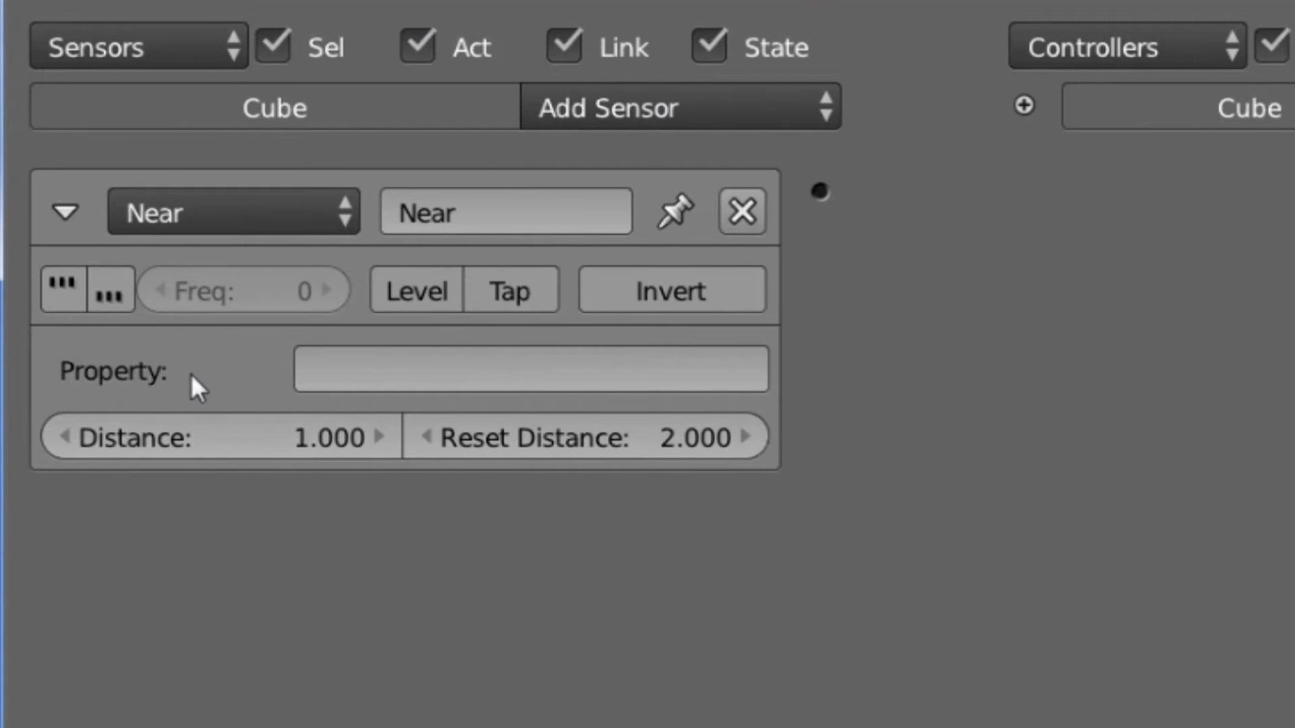
Enter 'player' in the Near sensor's Property field
{"action": "left_click", "coordinate": [324, 366]}
{"action": "type", "text": "player"}
{"action": "key", "text": "Return"}
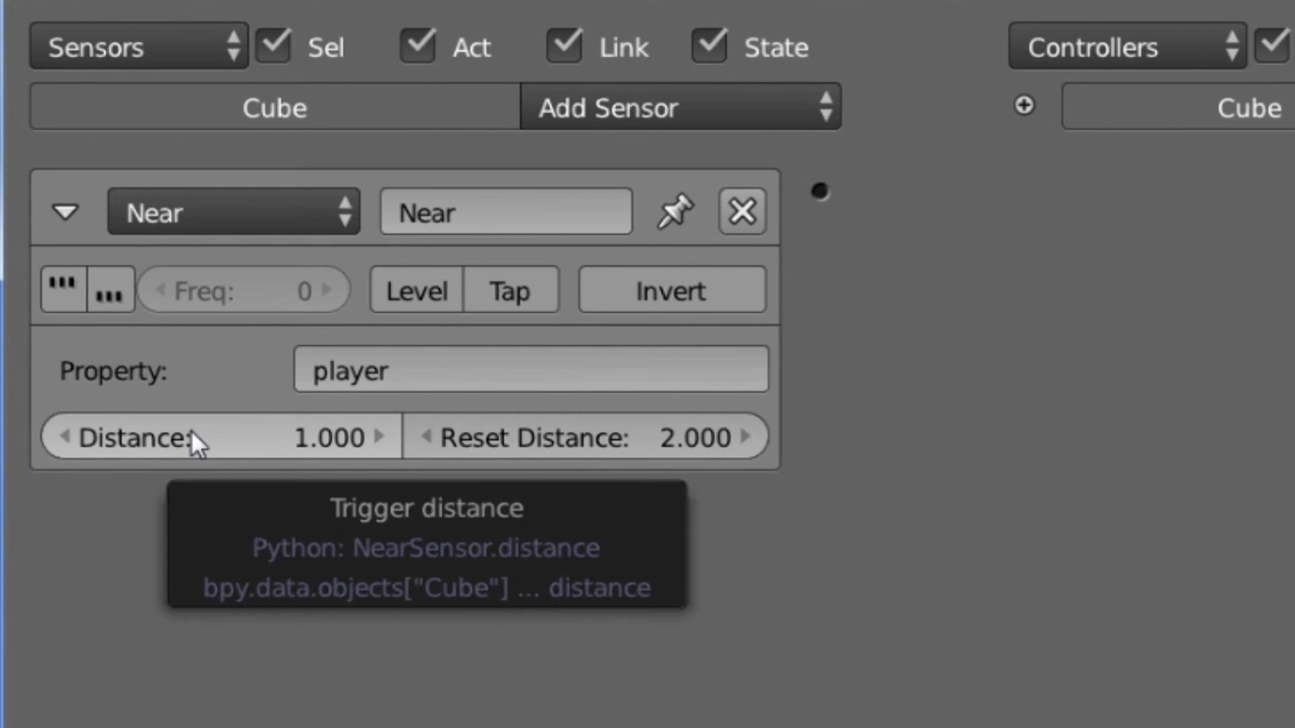
{"action": "left_click", "coordinate": [220, 449]}
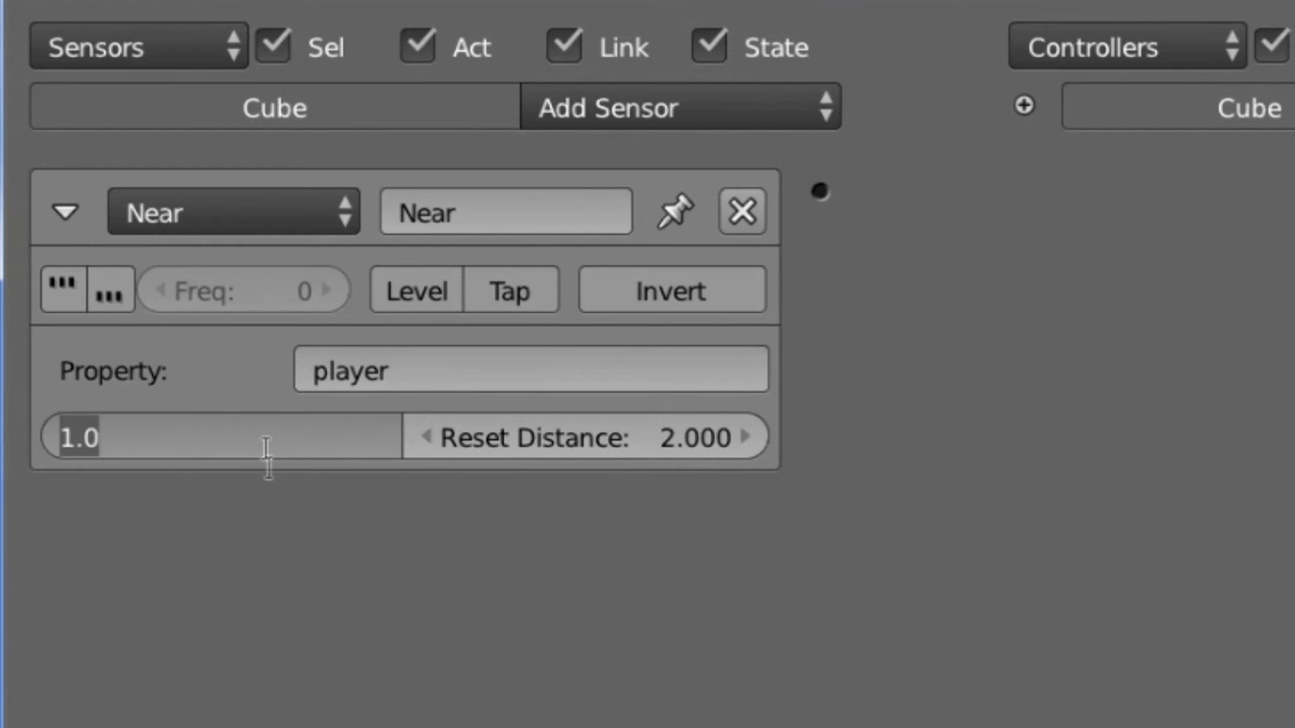
{"action": "key", "text": "Escape"}
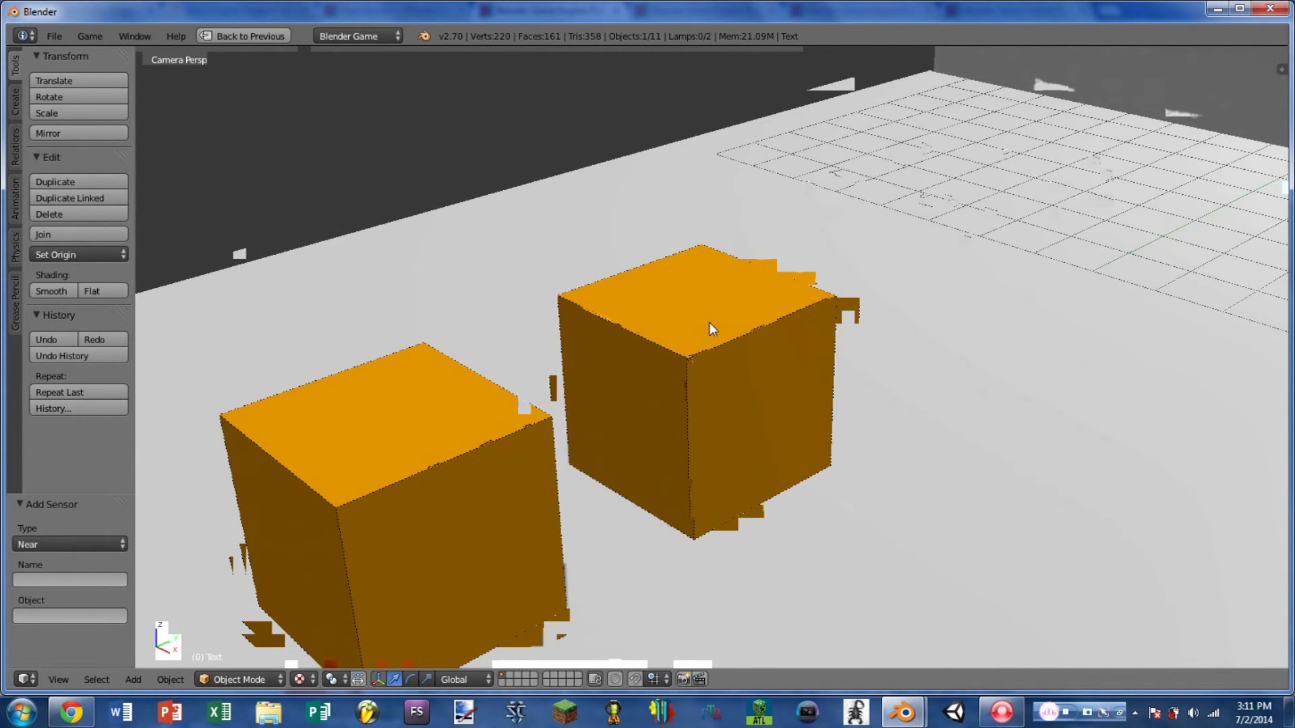
Run the game and turn with the arrow keys toward the button until the E prompt appears
{"action": "key", "text": "p"}
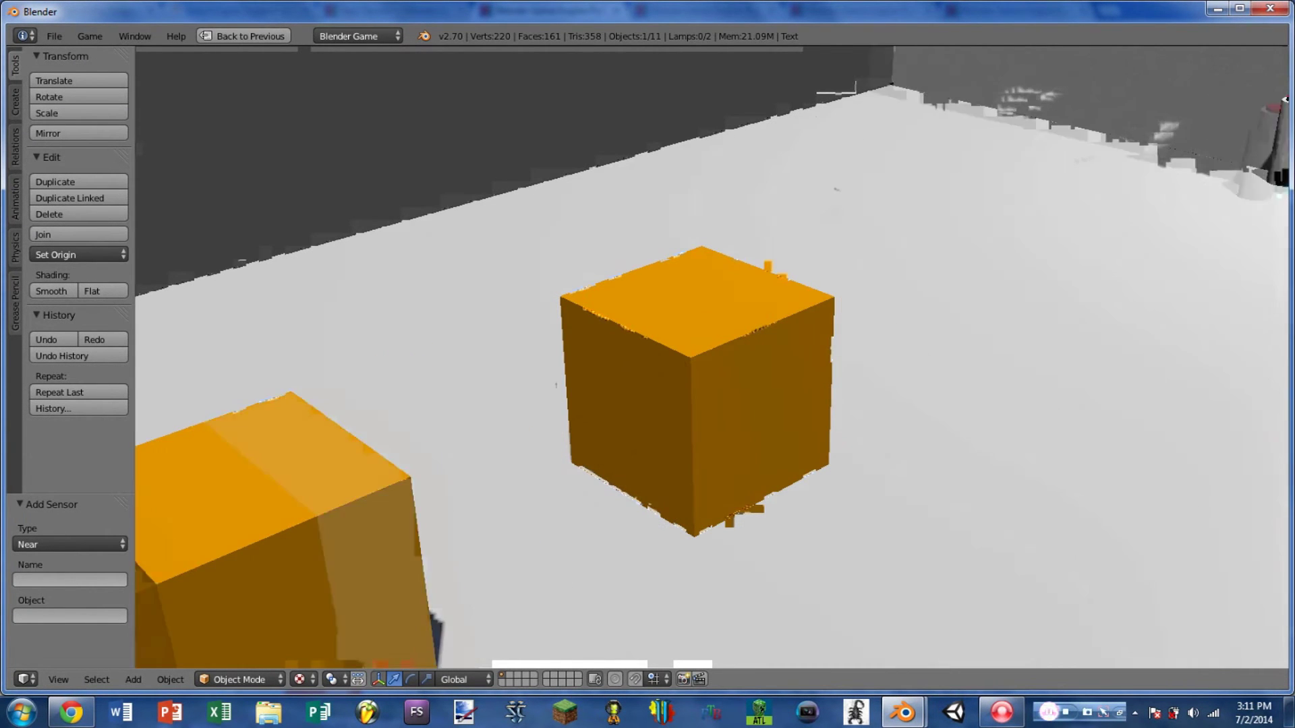
{"action": "key", "text": "Right"}
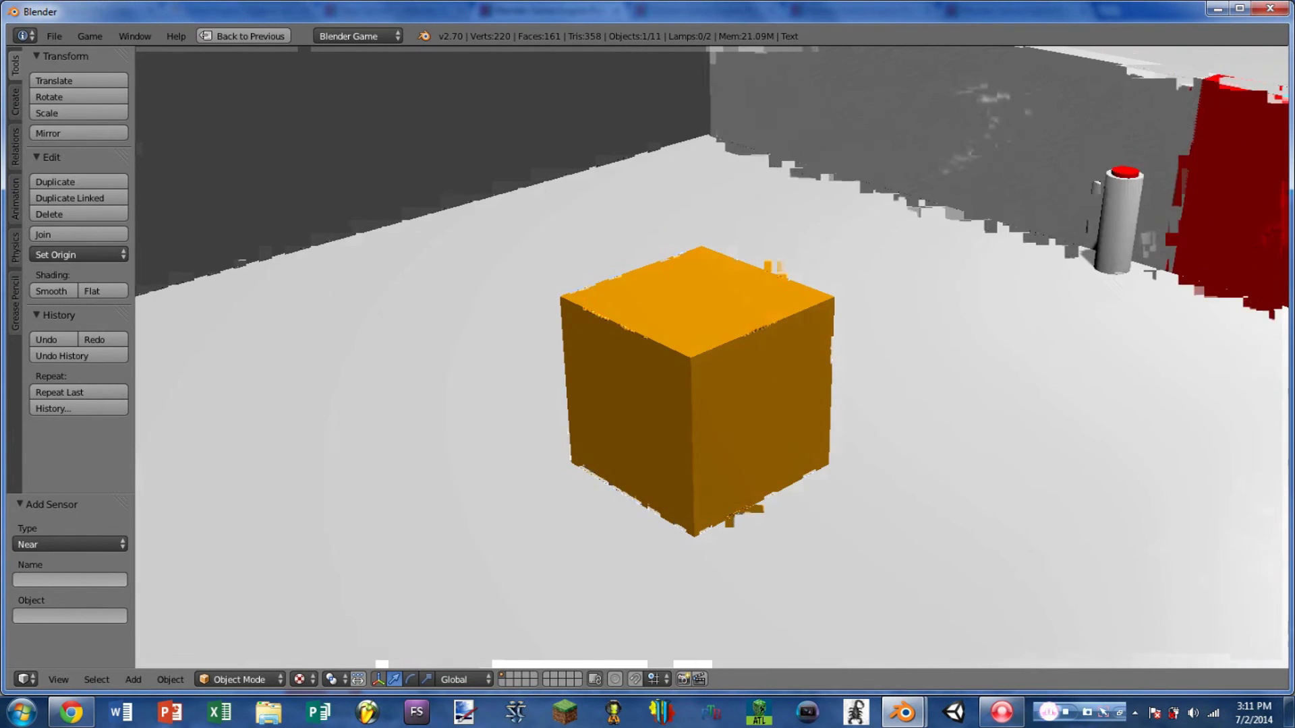
{"action": "key", "text": "Right"}
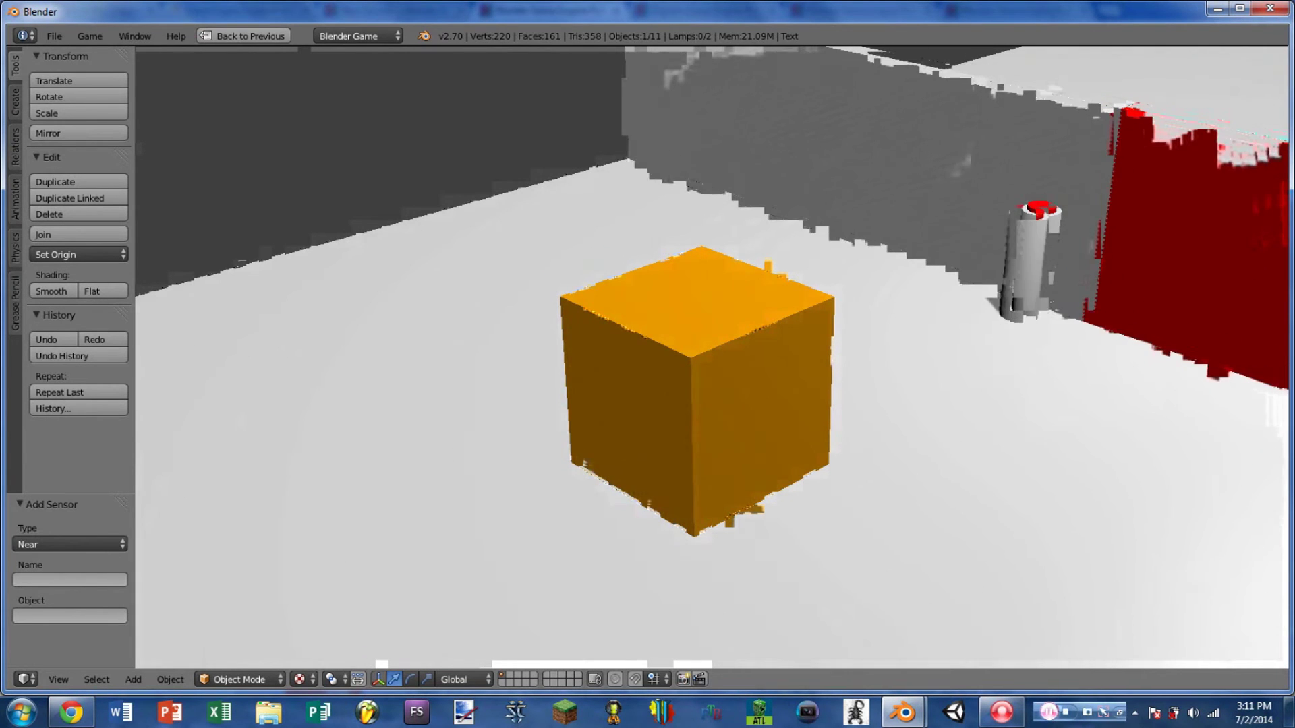
{"action": "key", "text": "Right"}
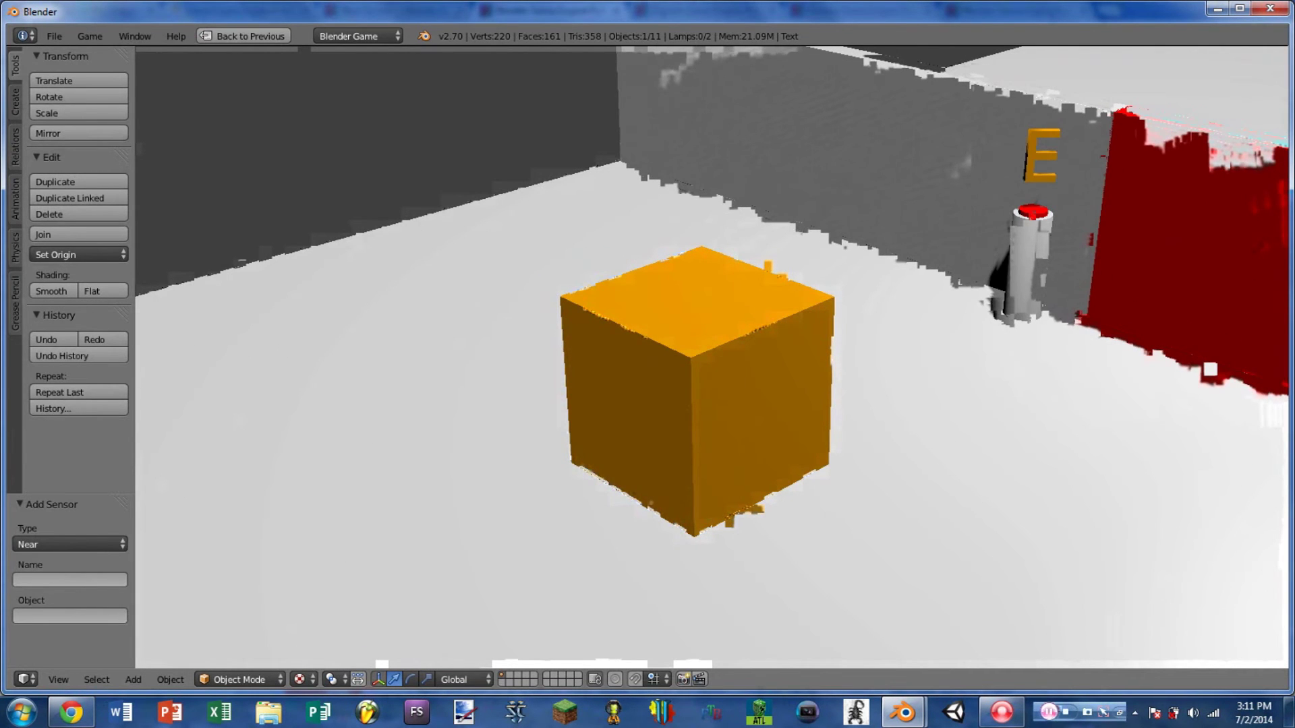
{"action": "key", "text": "Left"}
{"action": "key", "text": "Left"}
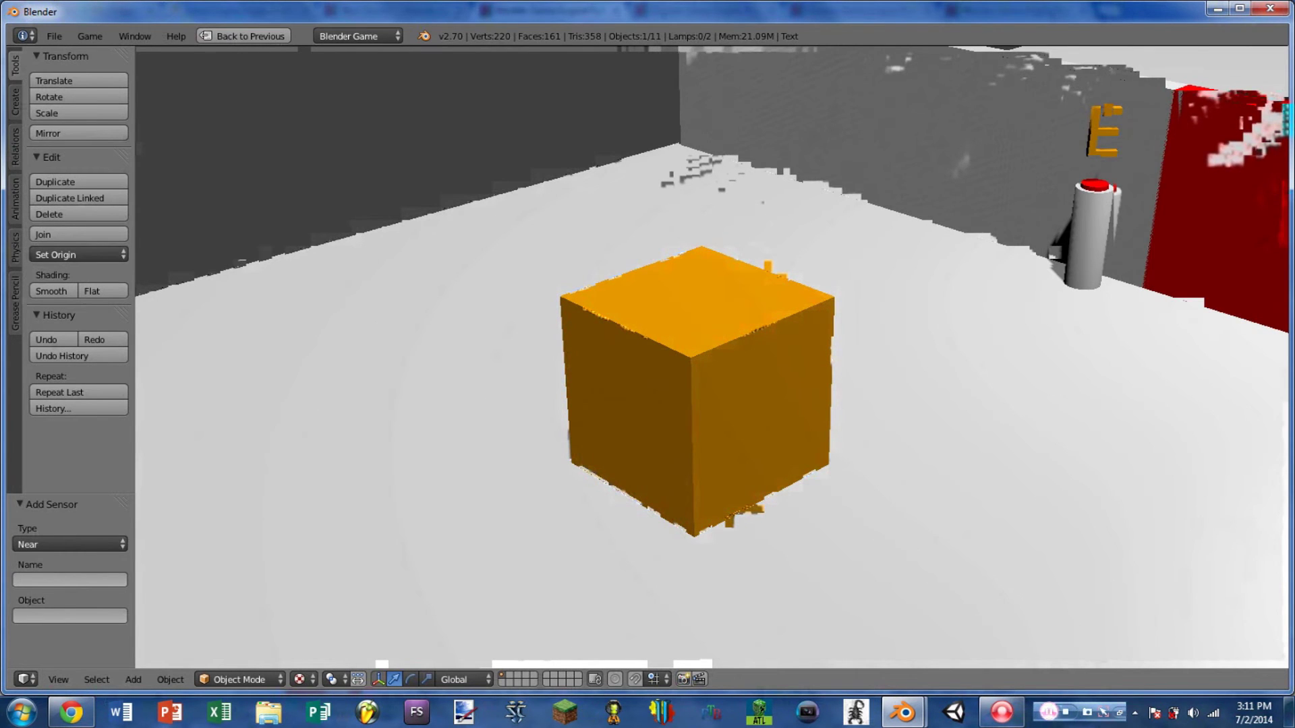
{"action": "key", "text": "Left"}
{"action": "key", "text": "Right"}
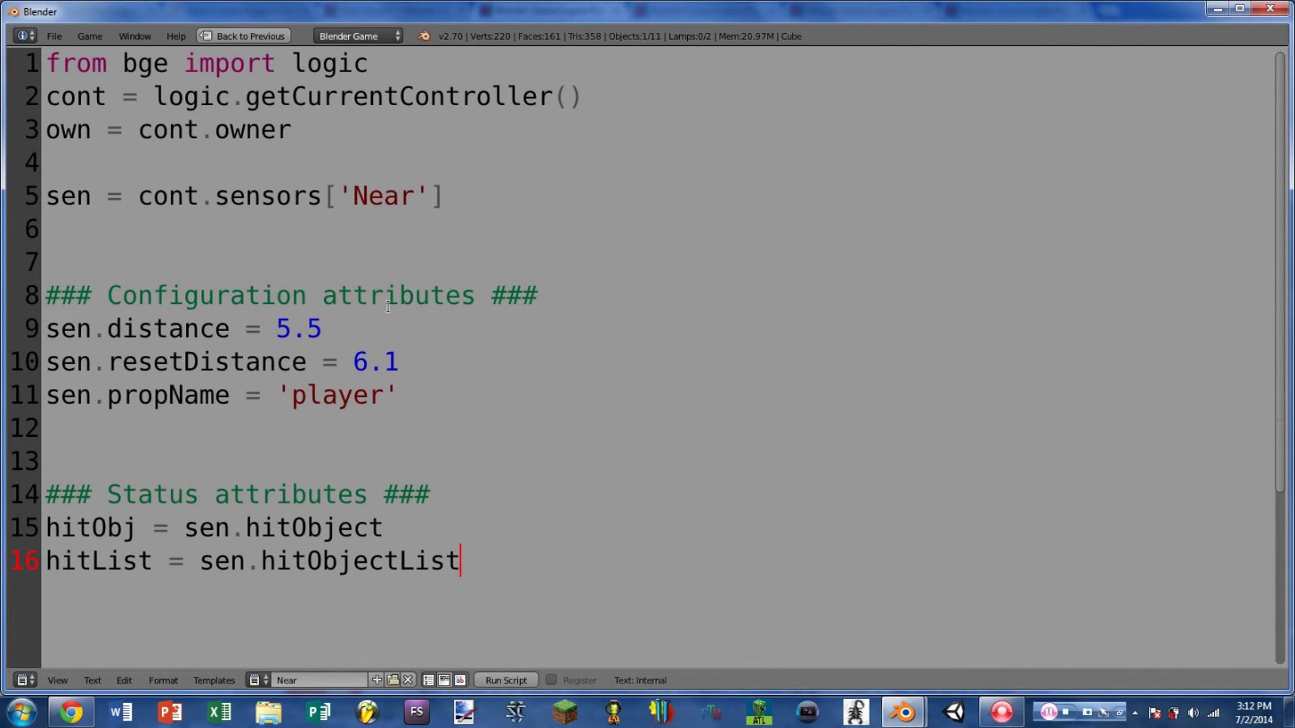
Highlight the script's setup lines, Configuration heading and distance attribute, then restore the default layout
{"action": "left_click_drag", "start_coordinate": [453, 196], "coordinate": [45, 62]}
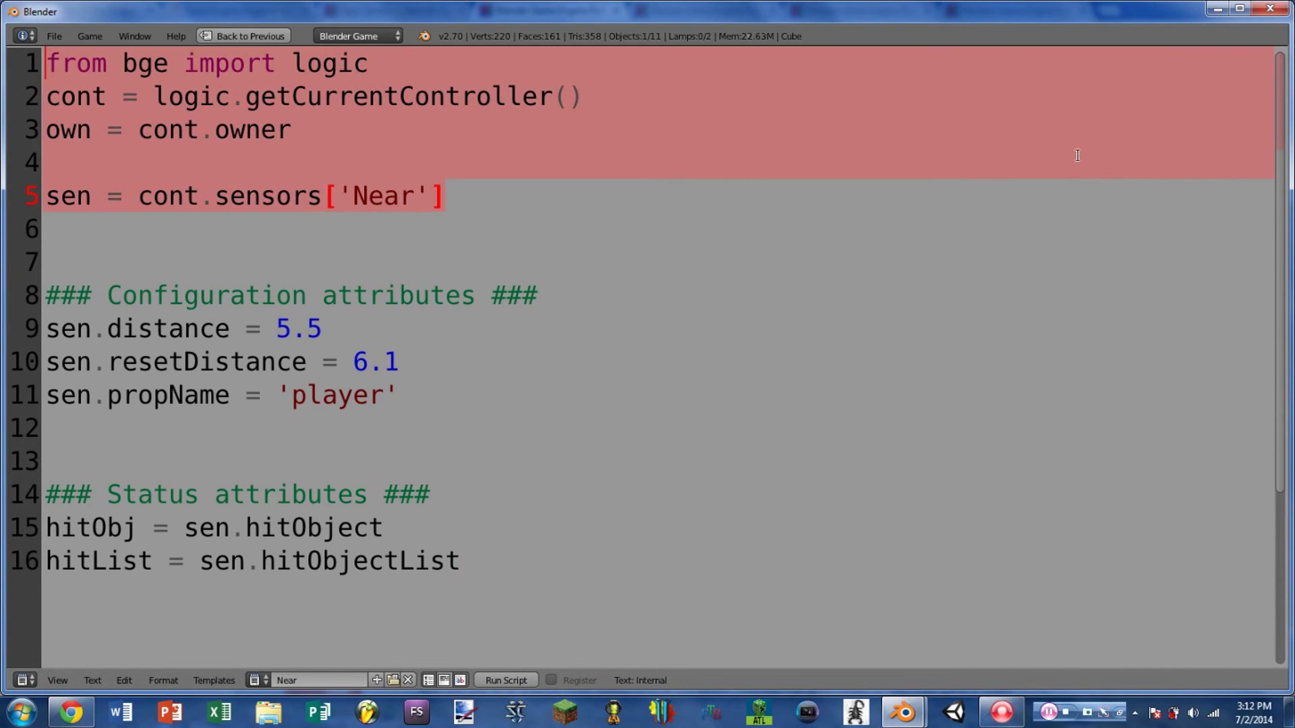
{"action": "scroll", "coordinate": [330, 165], "scroll_direction": "down", "scroll_amount": 2}
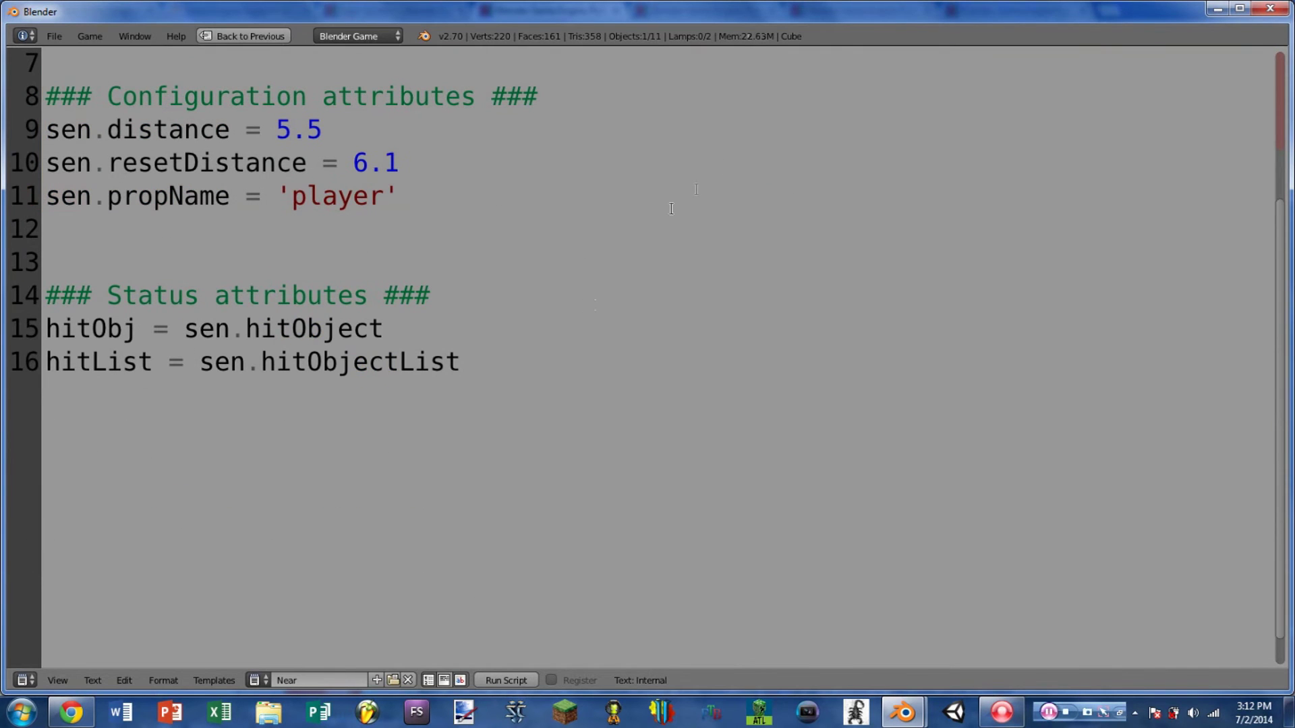
{"action": "left_click_drag", "start_coordinate": [46, 96], "coordinate": [565, 92]}
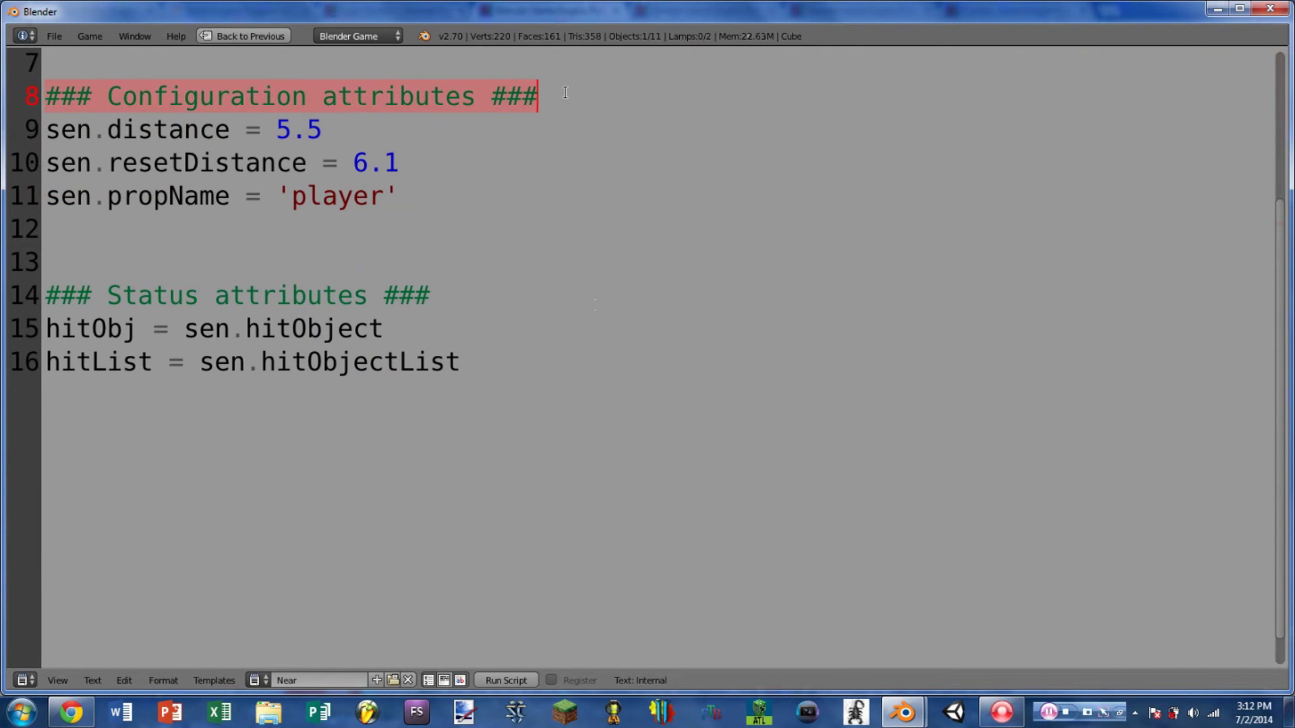
{"action": "left_click_drag", "start_coordinate": [106, 130], "coordinate": [230, 129]}
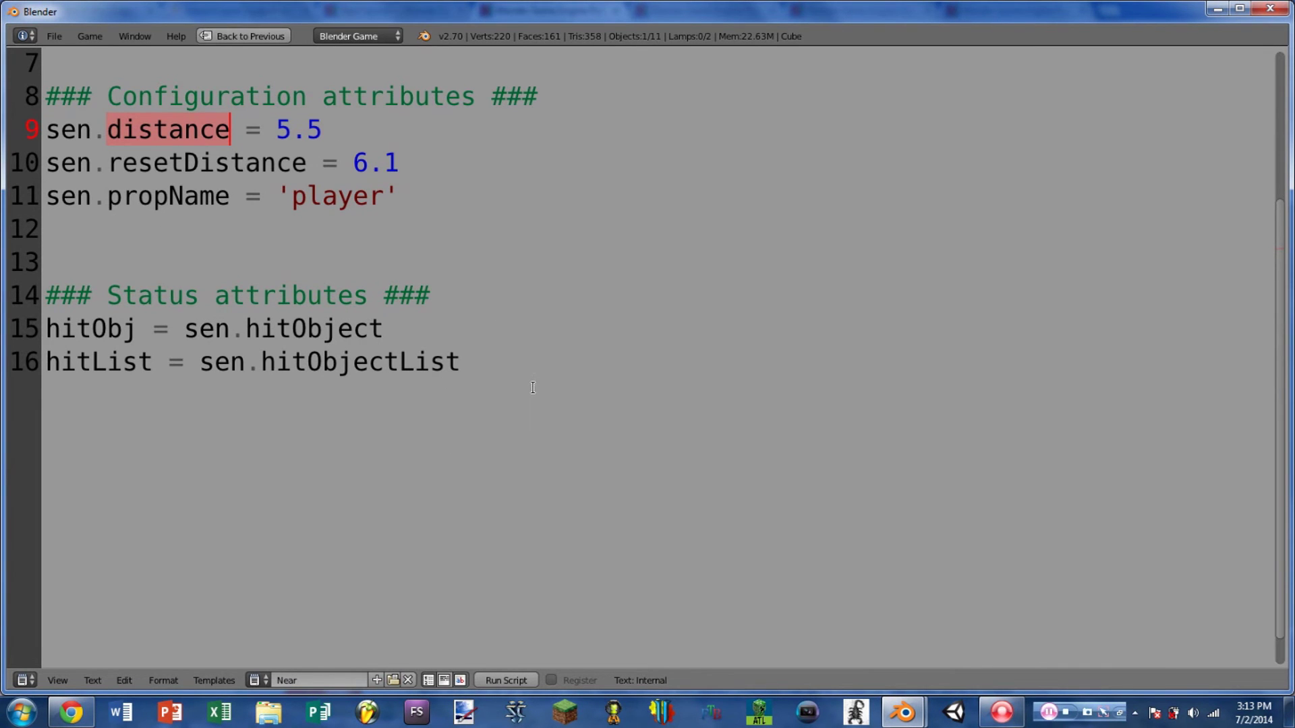
{"action": "key", "text": "ctrl+Up"}
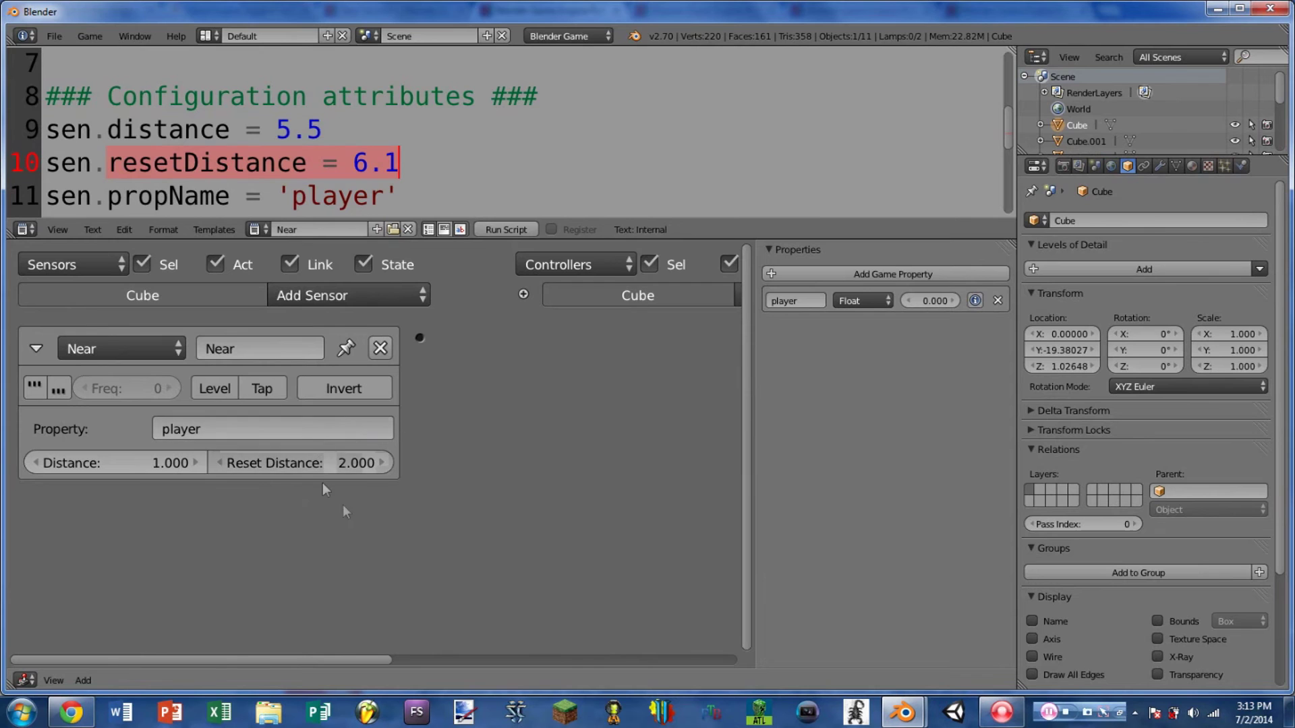
Highlight the propName 'player' on line 11, then maximize the text editor
{"action": "scroll", "coordinate": [472, 135], "scroll_direction": "down", "scroll_amount": 1}
{"action": "left_click_drag", "start_coordinate": [398, 96], "coordinate": [108, 95]}
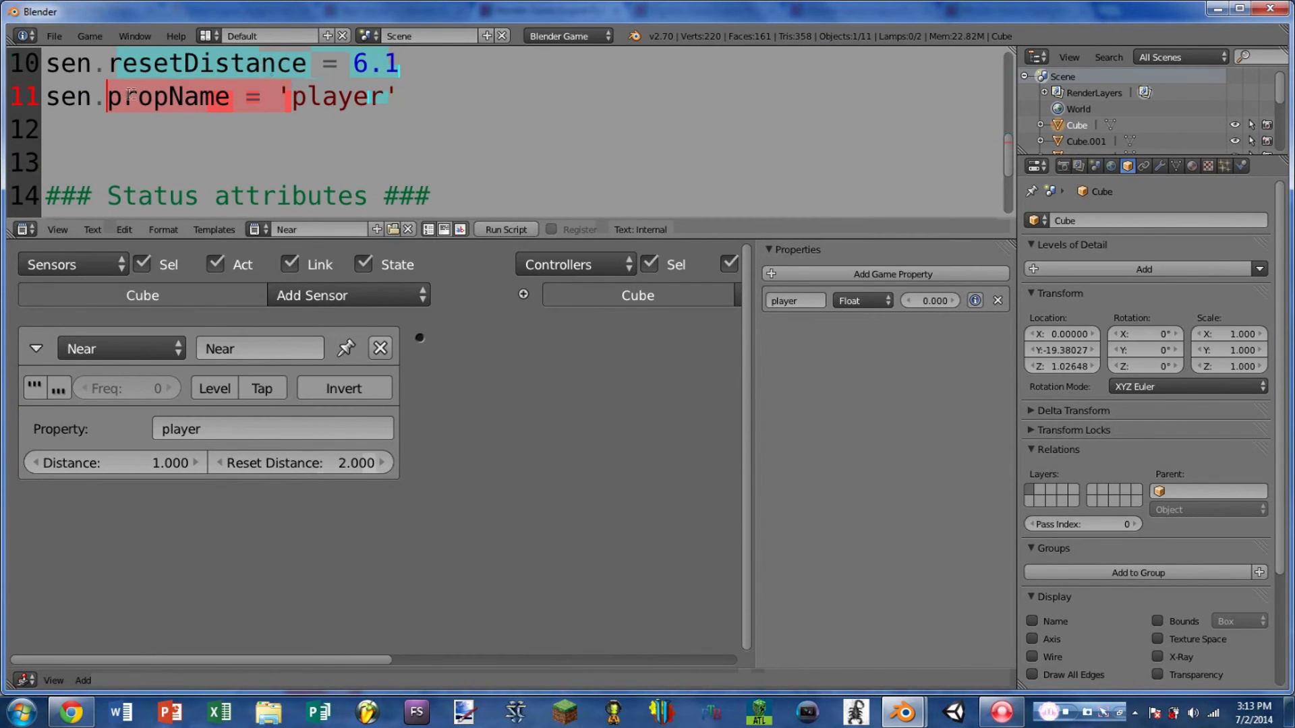
{"action": "left_click", "coordinate": [284, 96]}
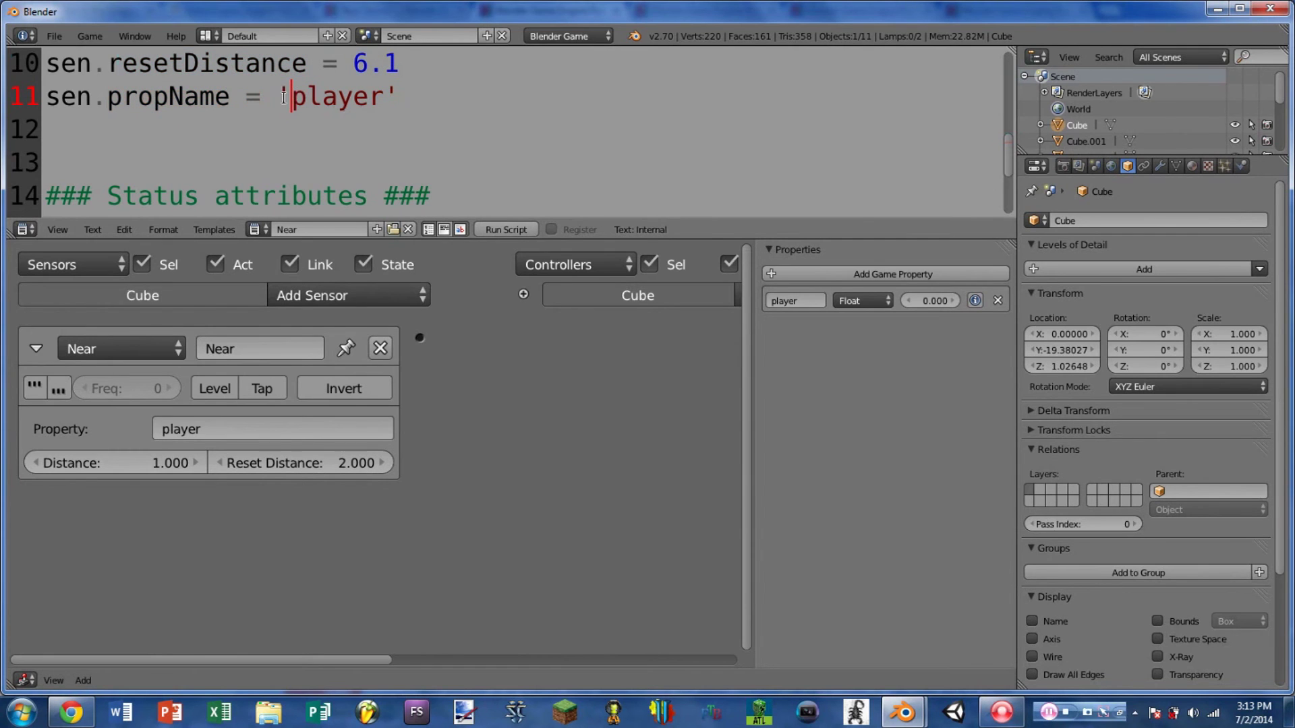
{"action": "left_click_drag", "start_coordinate": [283, 96], "coordinate": [385, 96]}
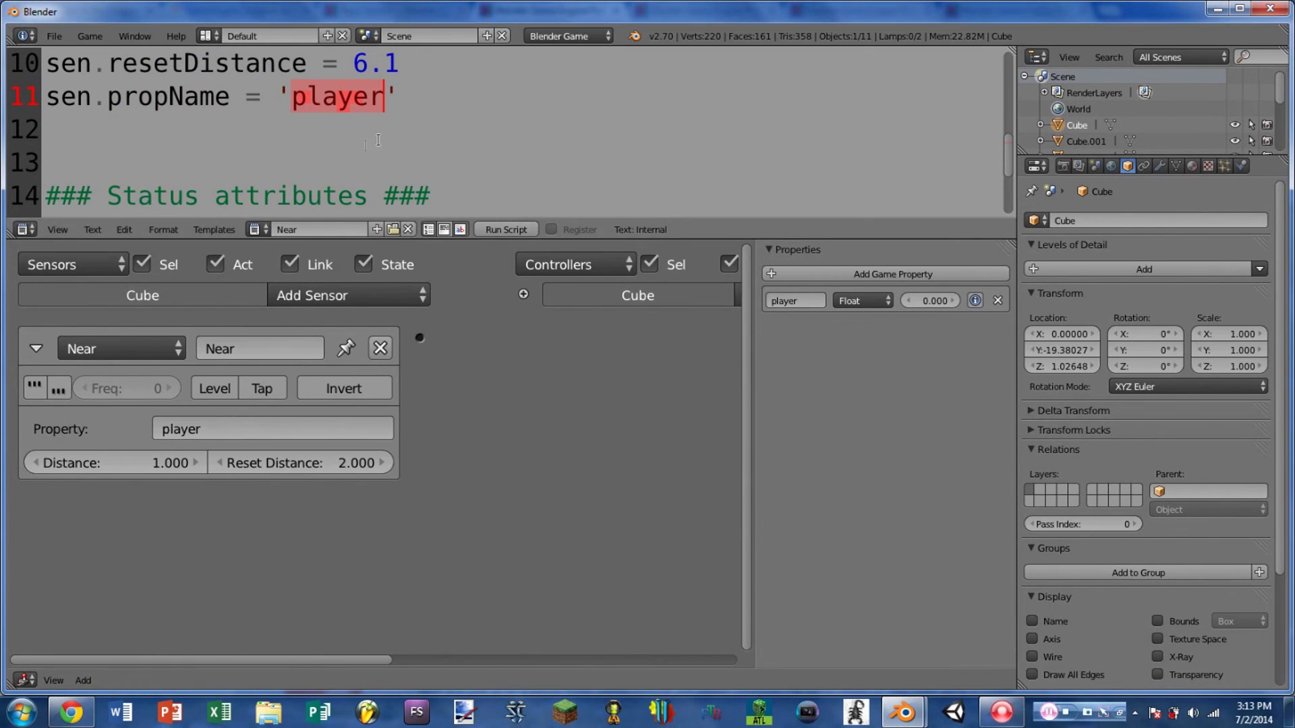
{"action": "key", "text": "ctrl+Up"}
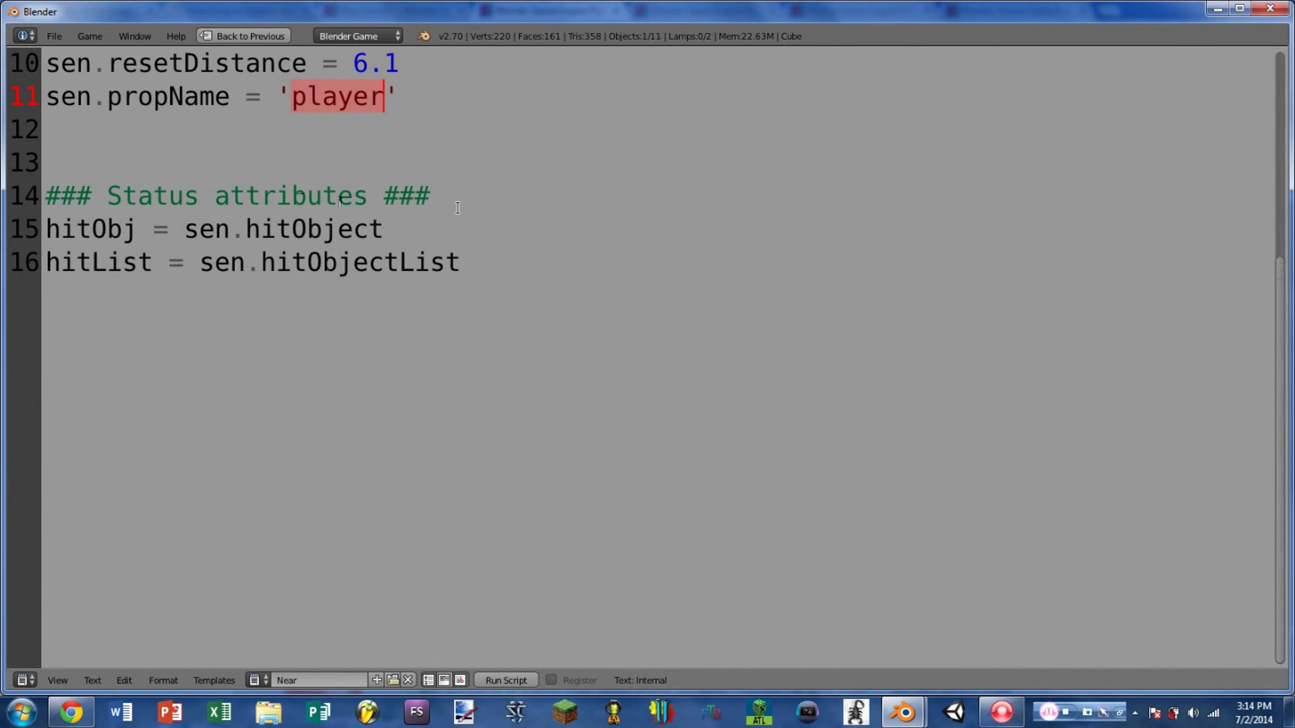
{"action": "left_click_drag", "start_coordinate": [457, 208], "coordinate": [45, 200]}
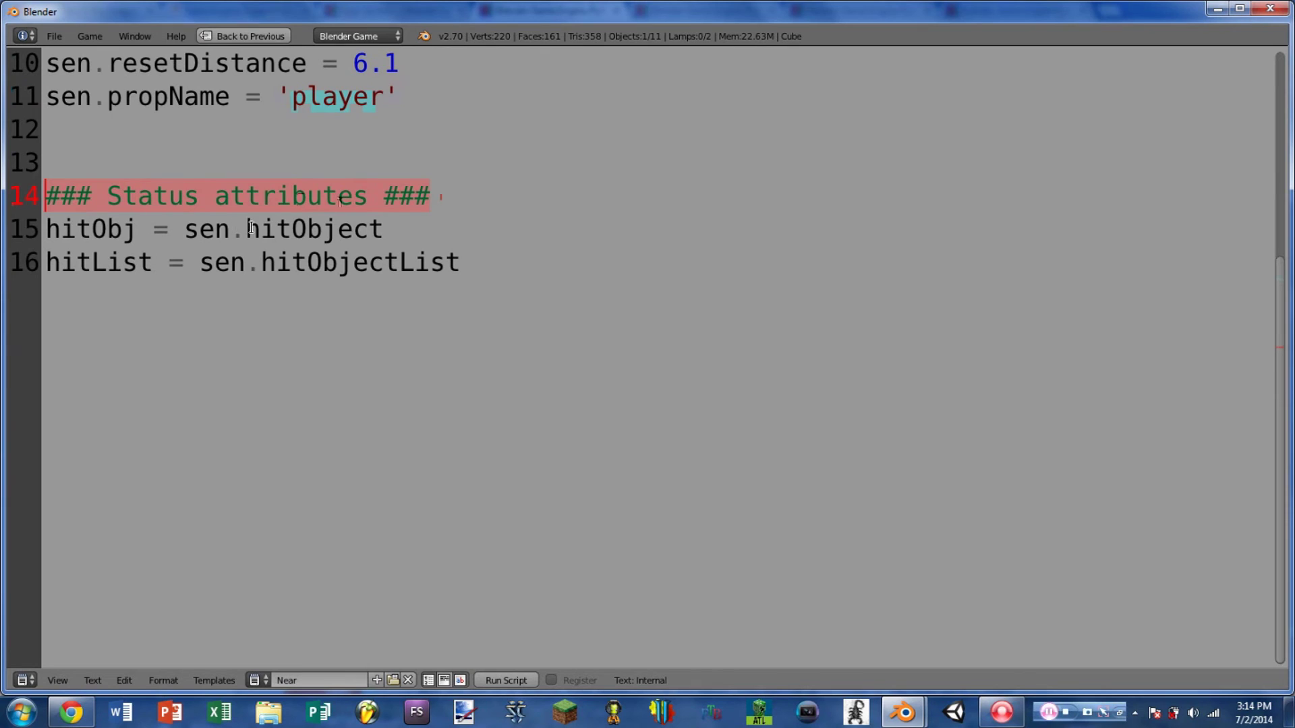
{"action": "left_click_drag", "start_coordinate": [248, 228], "coordinate": [454, 239]}
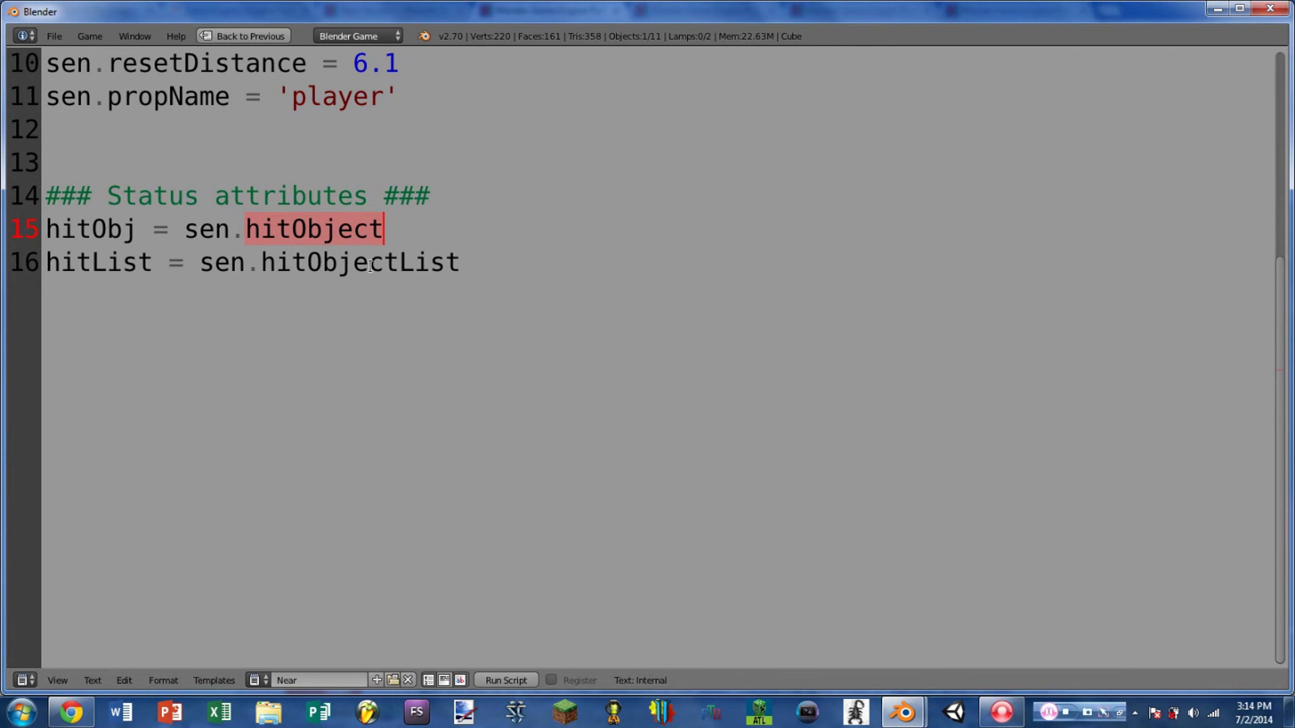
{"action": "left_click", "coordinate": [267, 261]}
{"action": "key", "text": "shift+End"}
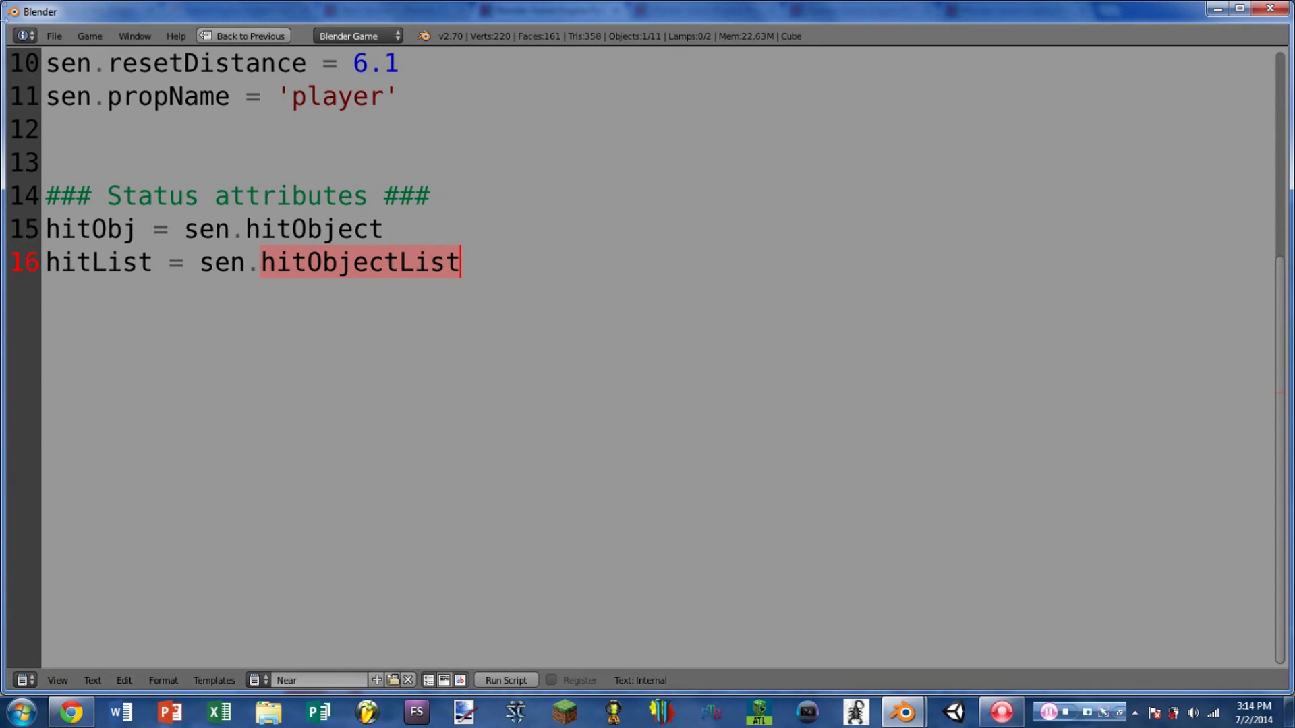
{"action": "key", "text": "End"}
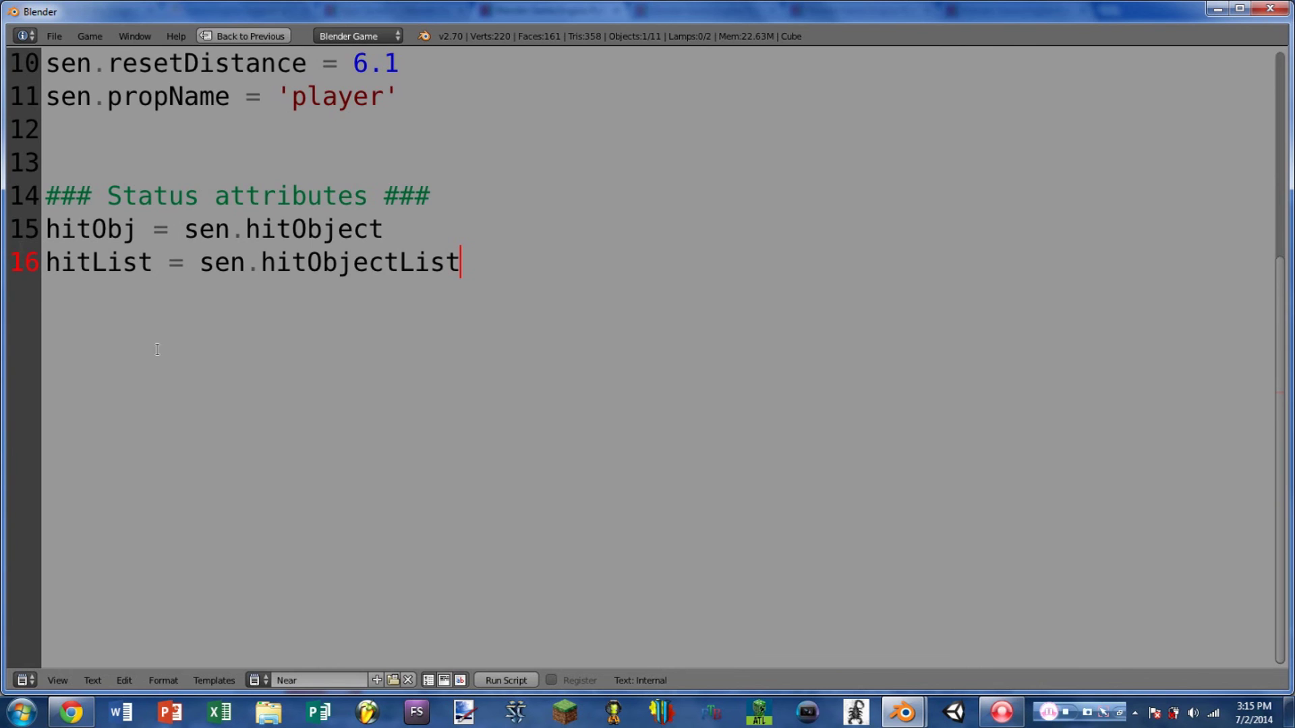
{"action": "scroll", "coordinate": [157, 349], "scroll_direction": "up", "scroll_amount": 3}
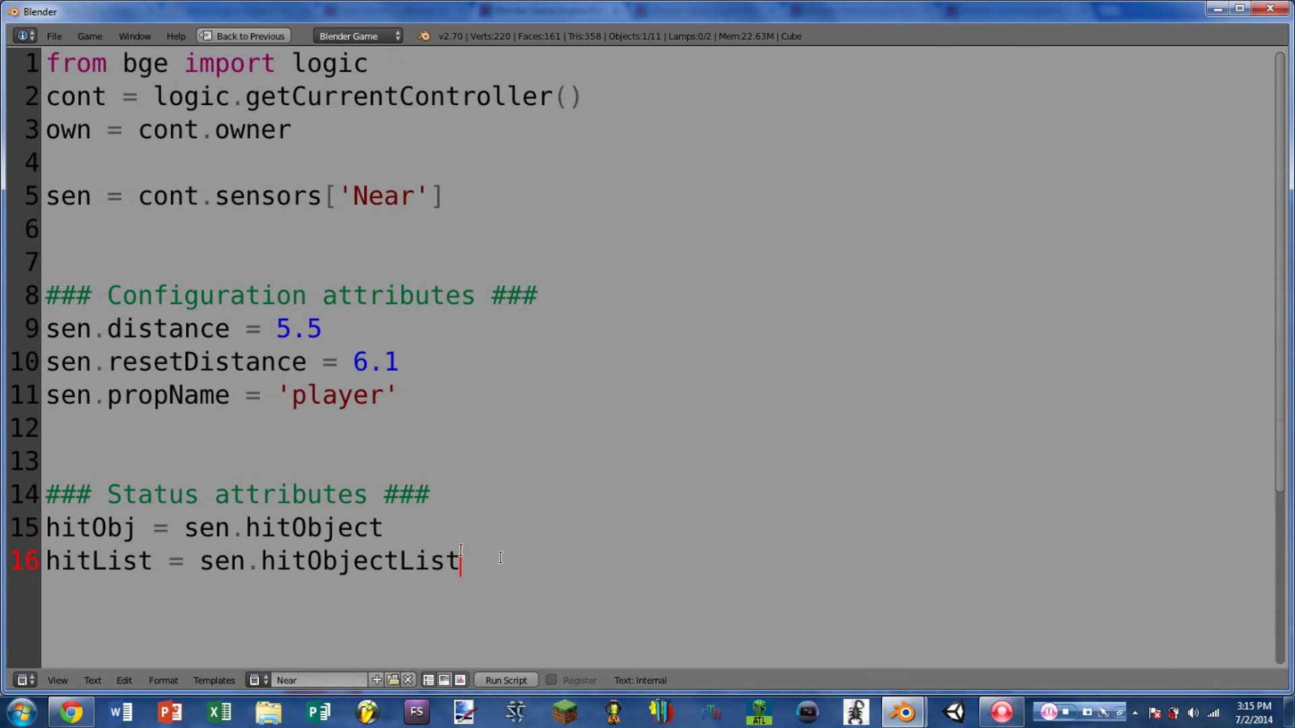
{"action": "left_click_drag", "start_coordinate": [501, 557], "coordinate": [9, 297]}
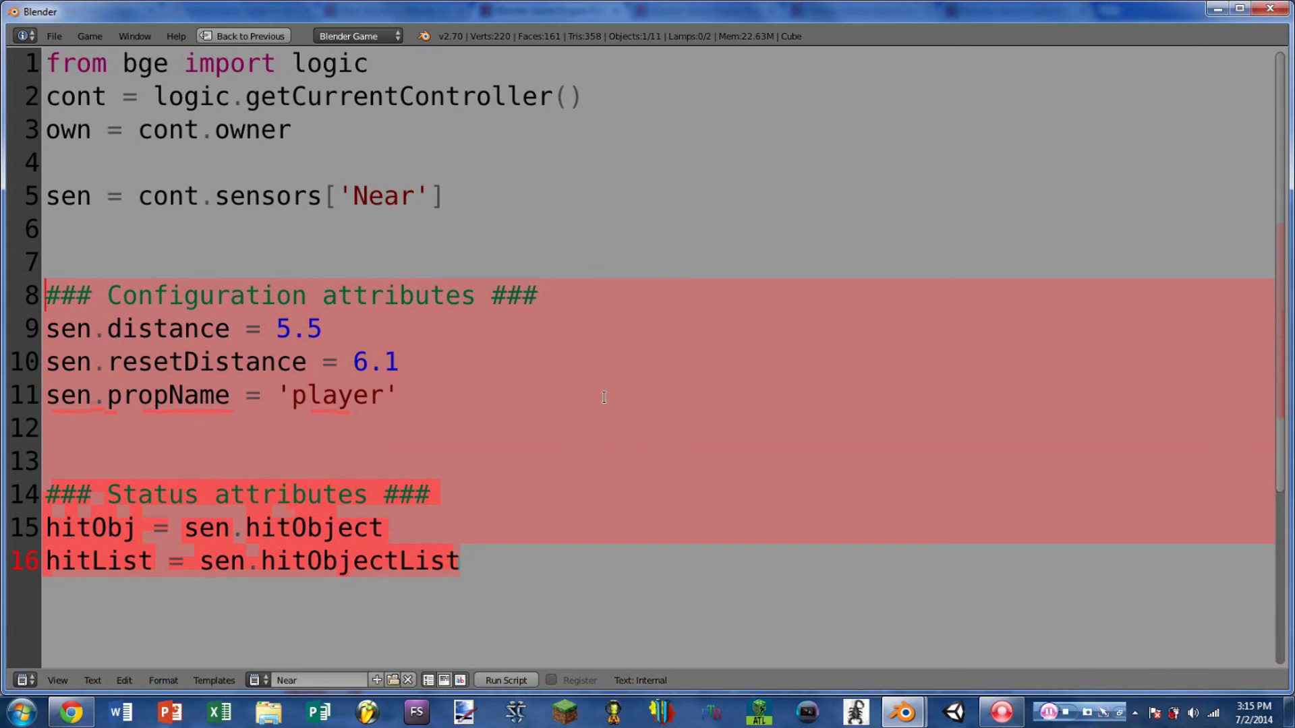